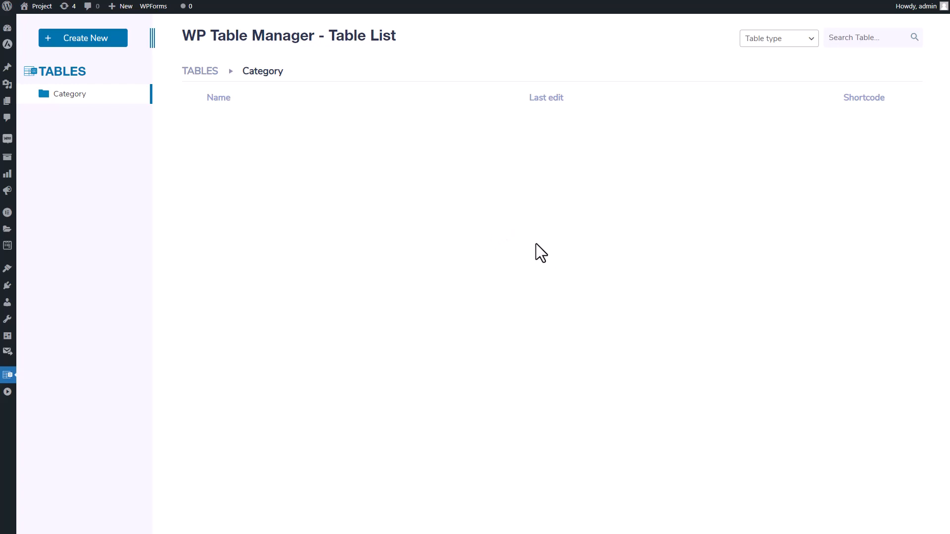
# Step: Create a new table and apply the dark weekly class schedule theme to it, accepting the theme replacement
pyautogui.click(88, 43)
pyautogui.click(88, 42)
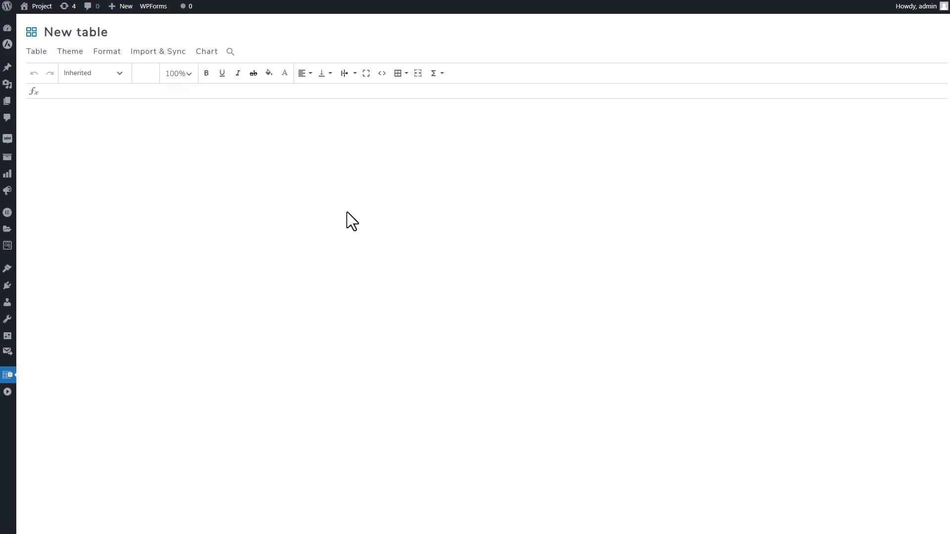
pyautogui.click(72, 53)
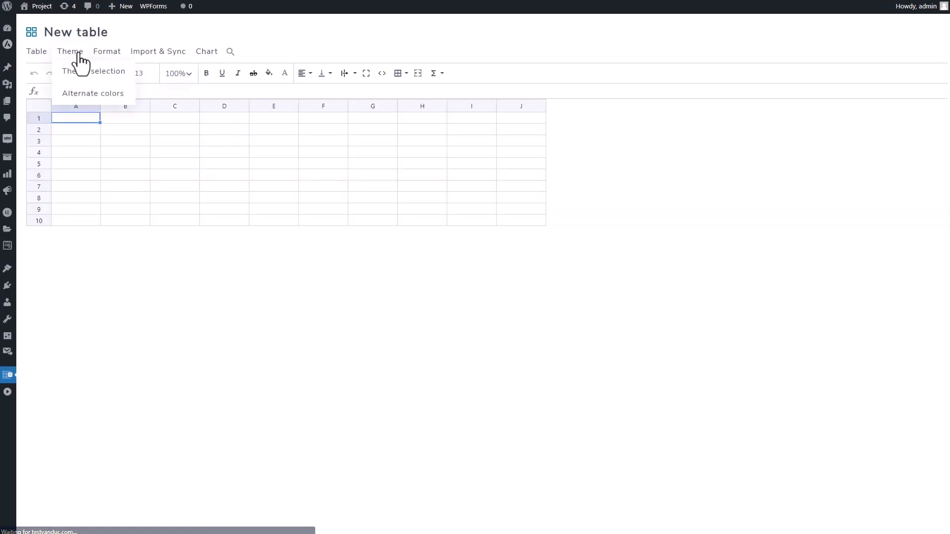
pyautogui.click(87, 74)
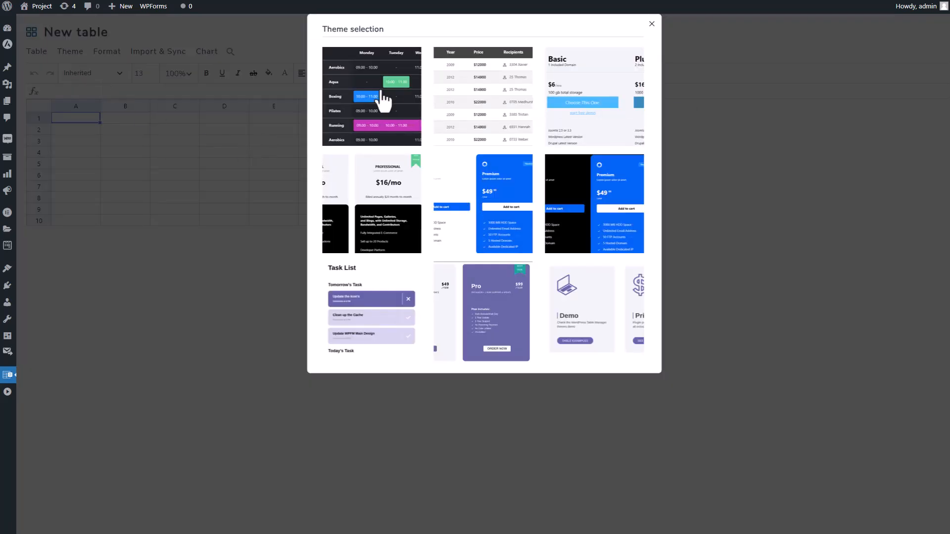
pyautogui.click(411, 98)
pyautogui.click(596, 69)
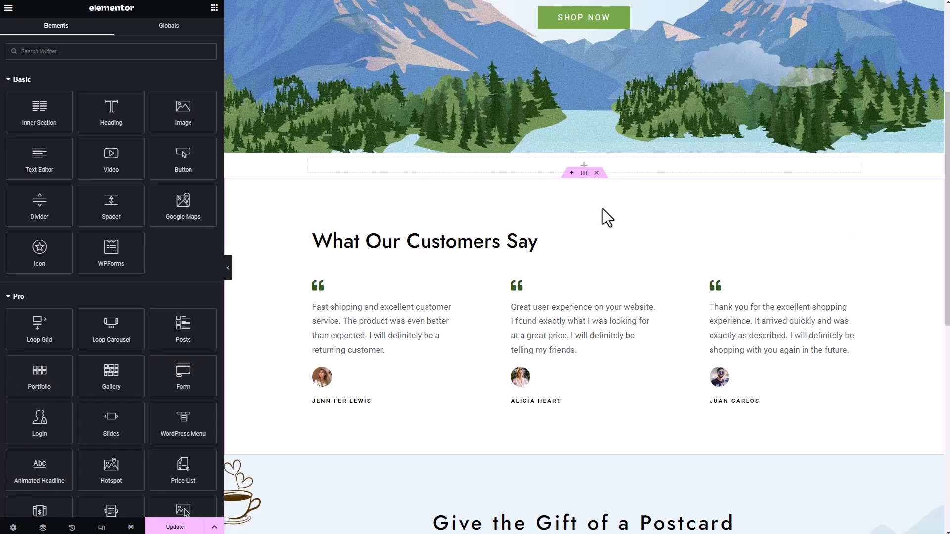
# Step: In Elementor, add a section above "What Our Customers Say" and place a WP Table Manager Table widget in that area
pyautogui.click(572, 172)
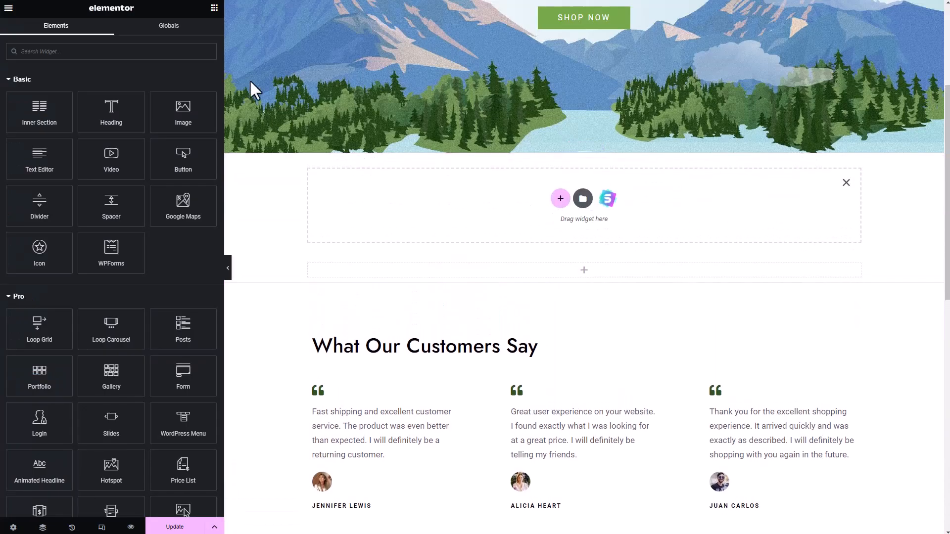
pyautogui.click(140, 52)
pyautogui.write('table')
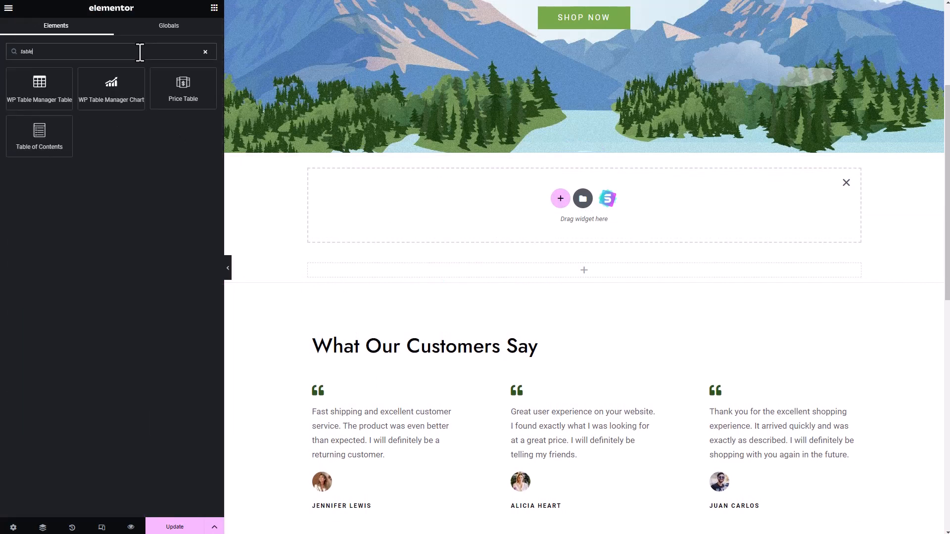
pyautogui.moveTo(39, 88); pyautogui.dragTo(523, 190)
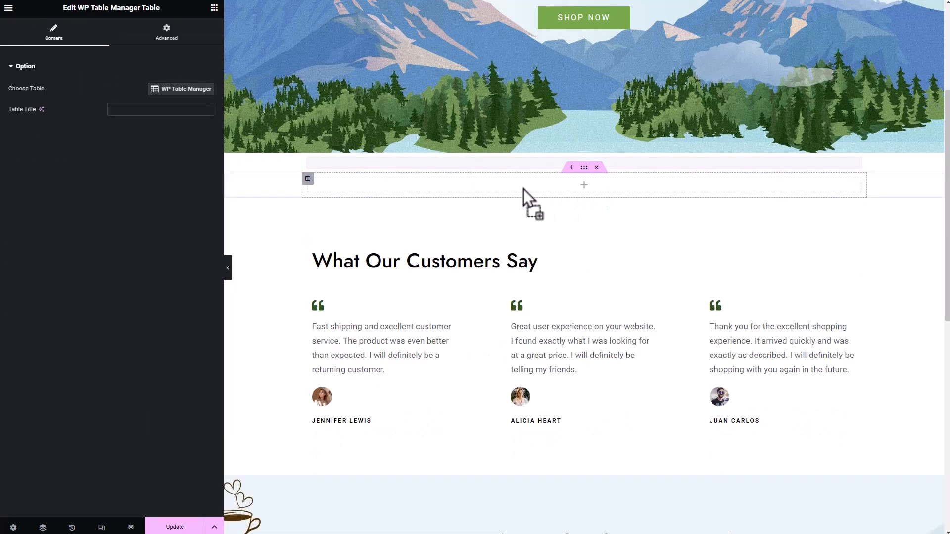
# Step: Choose "New table" from the Category table list for the widget and insert it into the page
pyautogui.click(168, 90)
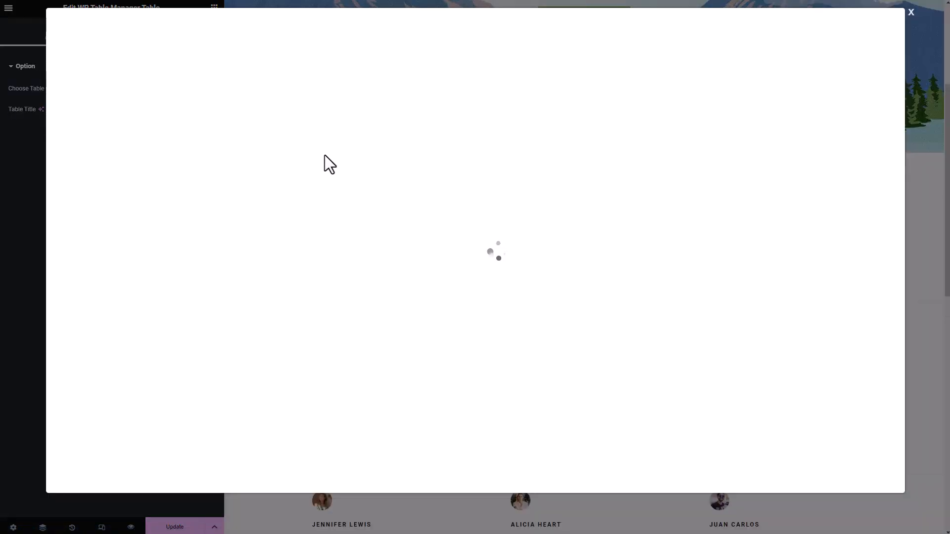
pyautogui.click(325, 120)
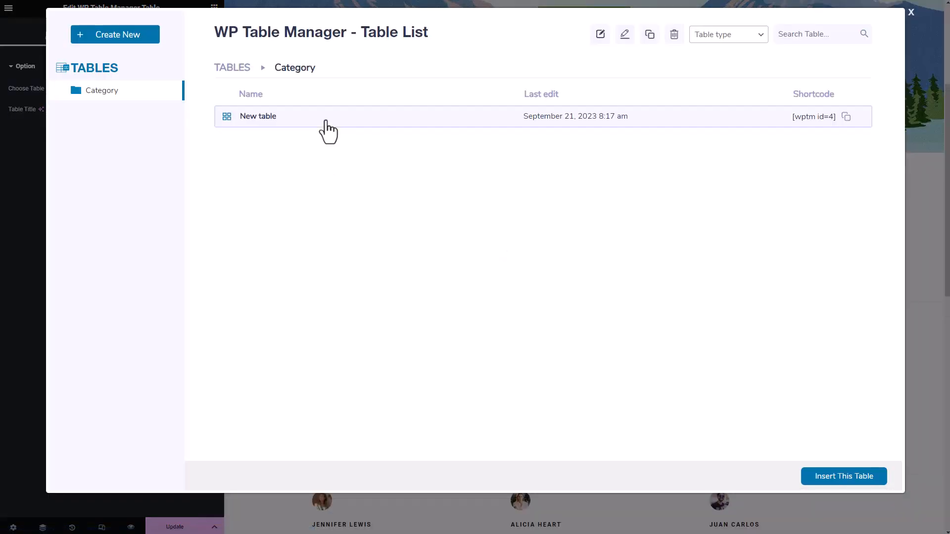
pyautogui.click(841, 476)
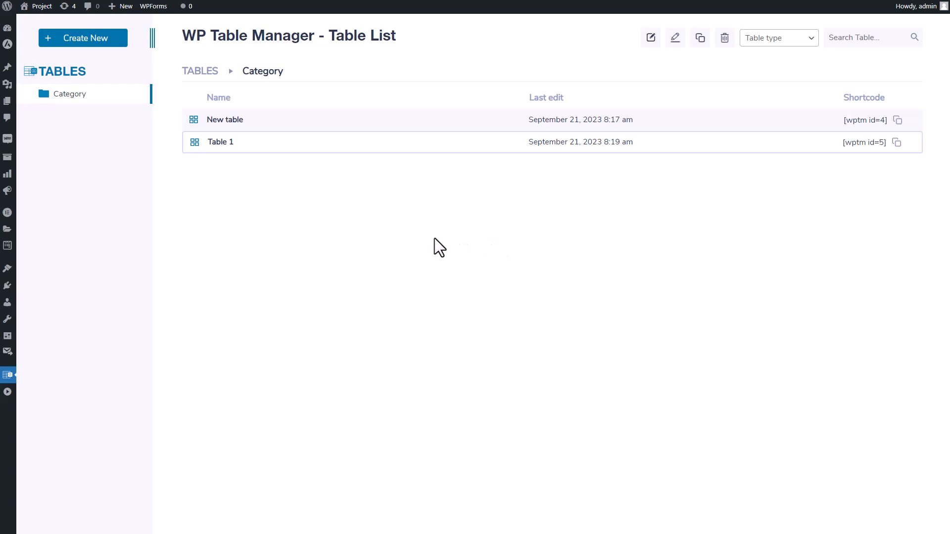
# Step: In the WP Table Manager table list, open Table 1 for editing
pyautogui.moveTo(276, 146); pyautogui.dragTo(303, 212)
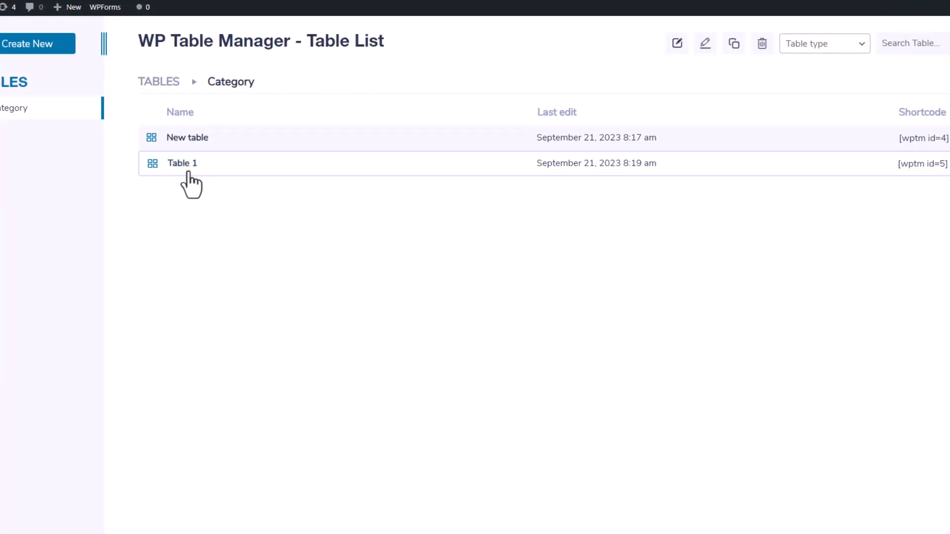
pyautogui.rightClick(223, 147)
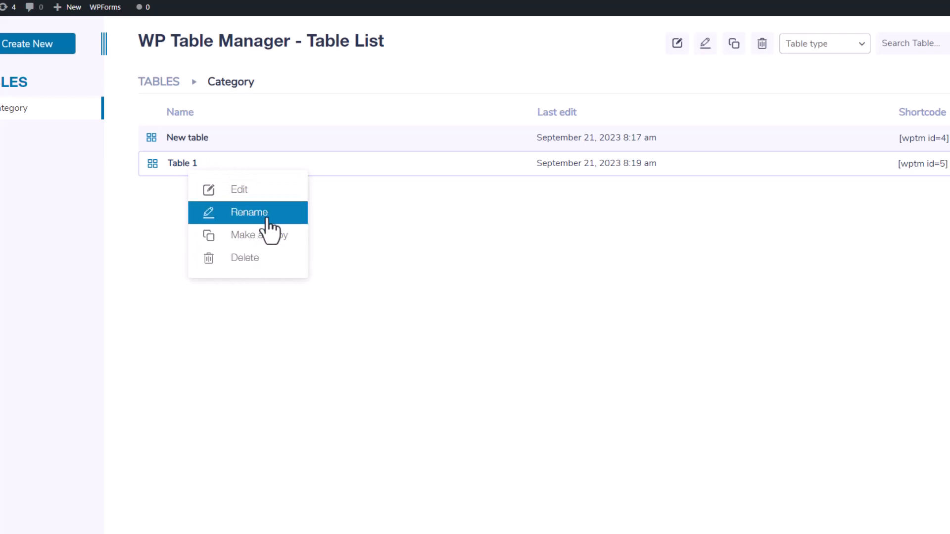
pyautogui.click(246, 195)
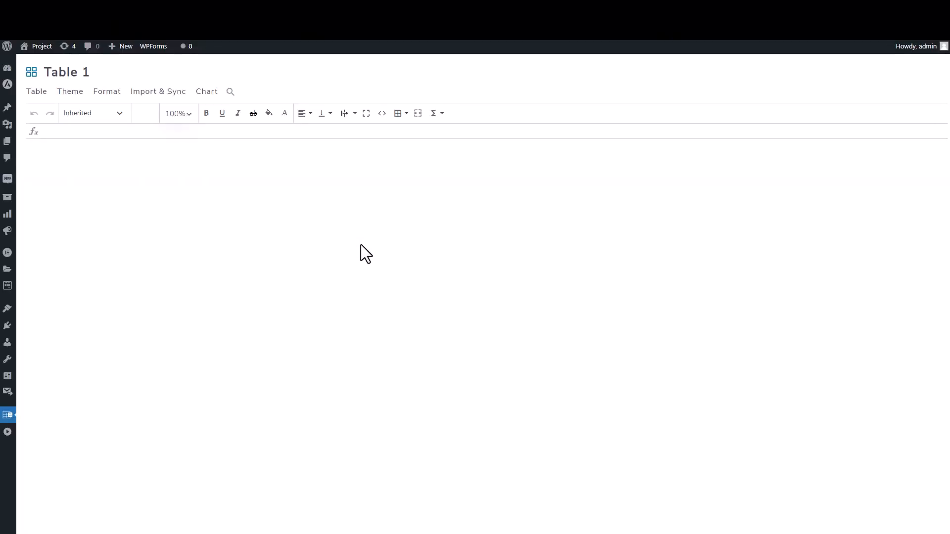
# Step: Apply the striped theme with Year, Price and Recipients columns to Table 1, accepting replacement of its data and styles
pyautogui.click(72, 92)
pyautogui.click(82, 111)
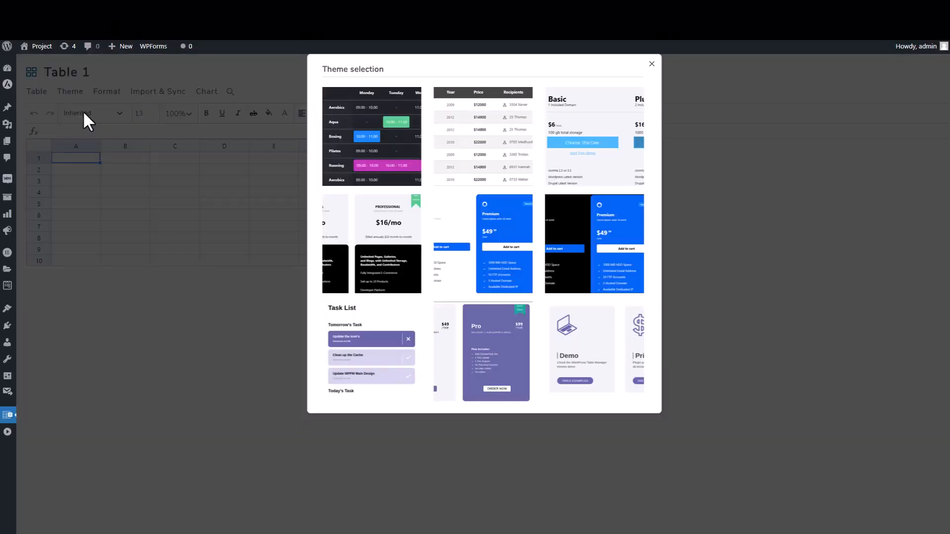
pyautogui.click(475, 157)
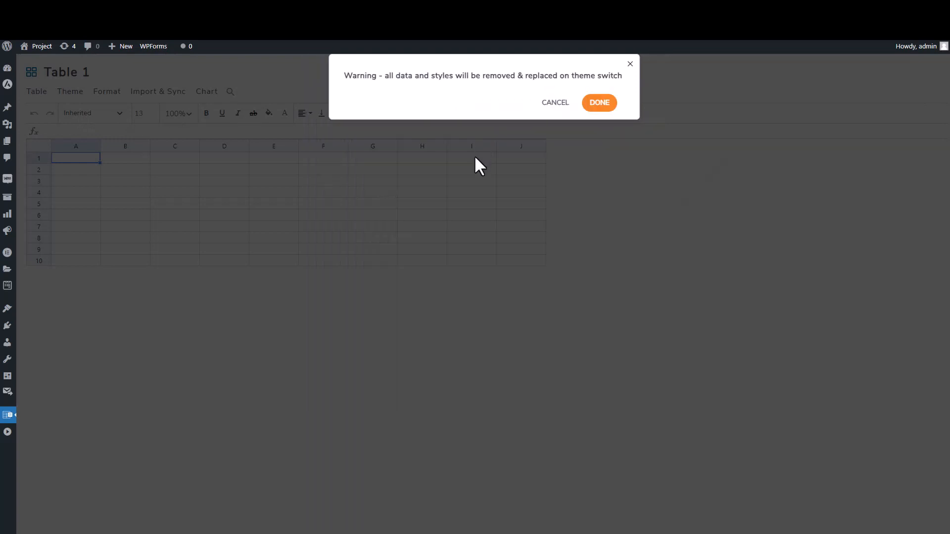
pyautogui.click(600, 103)
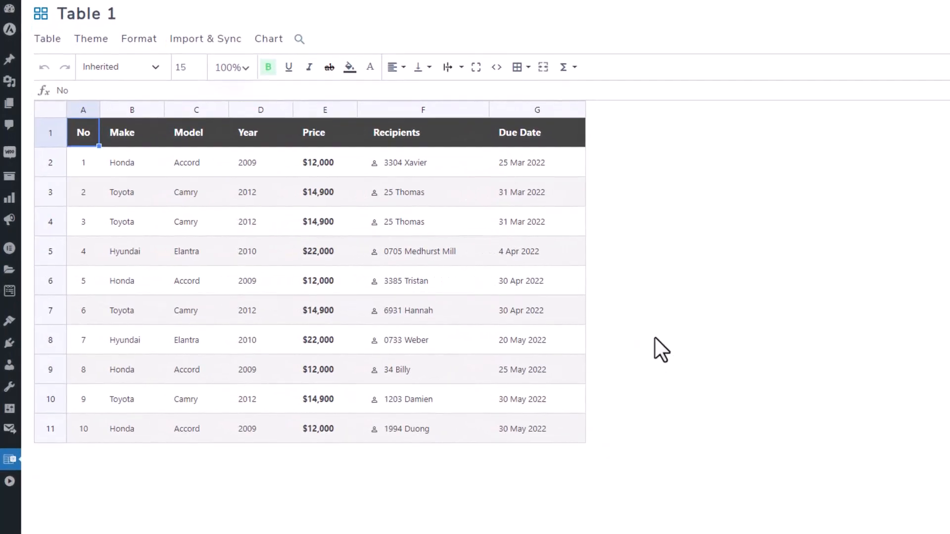
# Step: Change the first Make entry, cell B2, to "Honda 1" in the formula bar
pyautogui.click(424, 164)
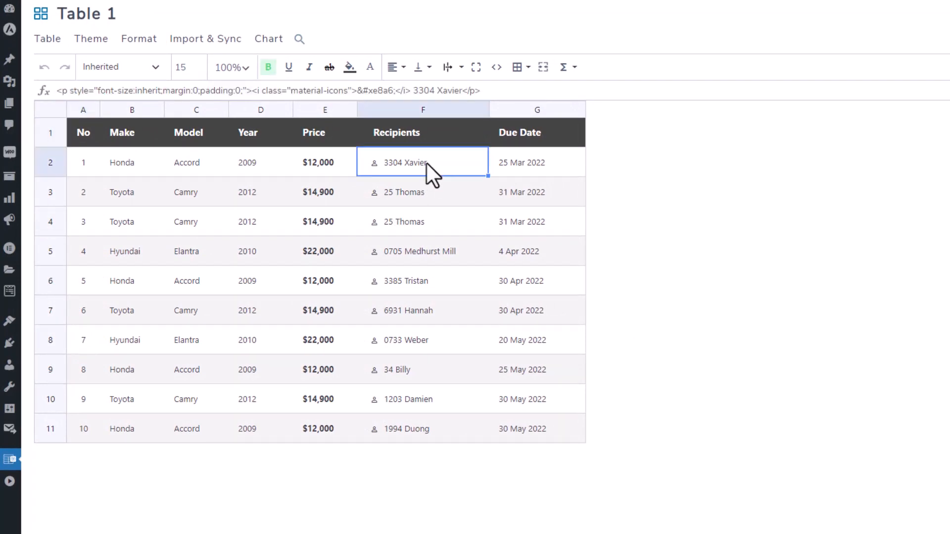
pyautogui.click(117, 163)
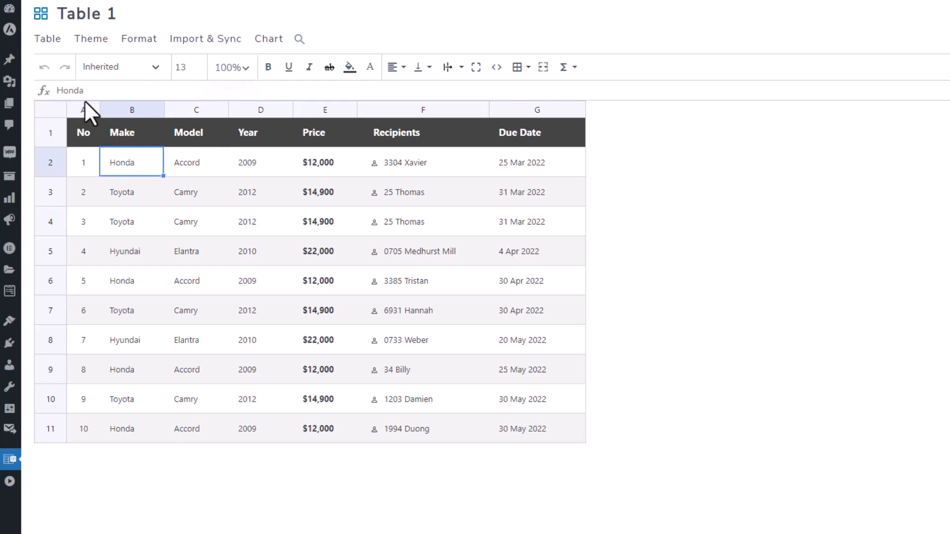
pyautogui.click(109, 94)
pyautogui.write('1')
pyautogui.press('Return')
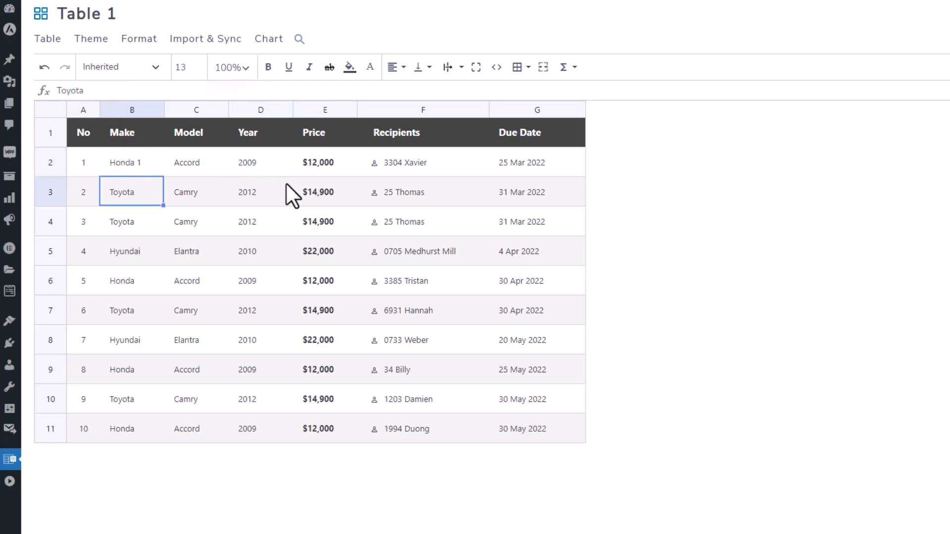
# Step: Turn cell G2 into an HTML cell, open its Due Date content in the rich text editor and close it
pyautogui.click(540, 164)
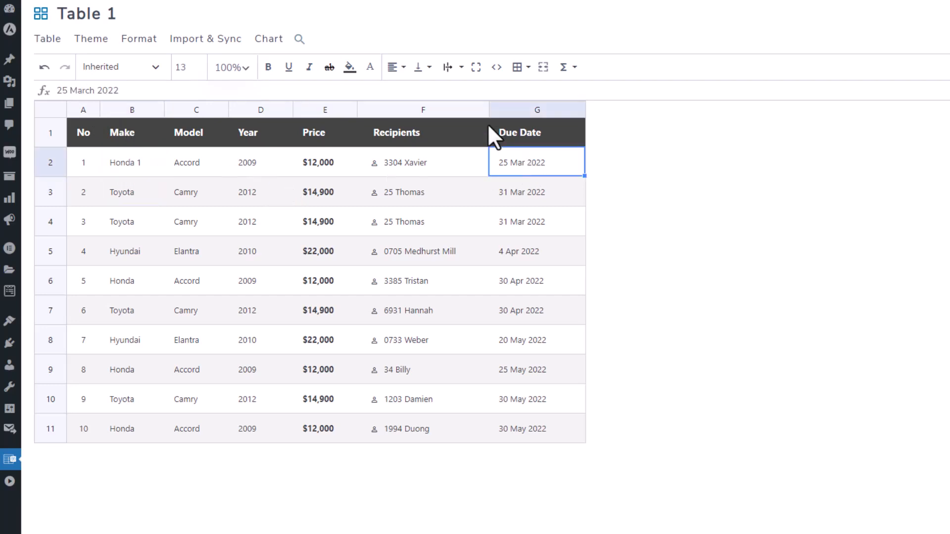
pyautogui.click(497, 68)
pyautogui.doubleClick(538, 163)
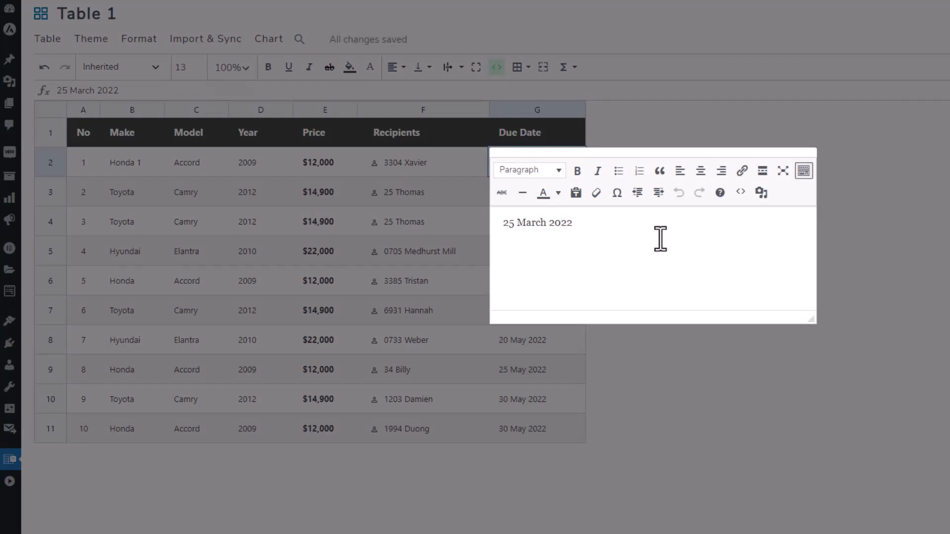
pyautogui.click(903, 264)
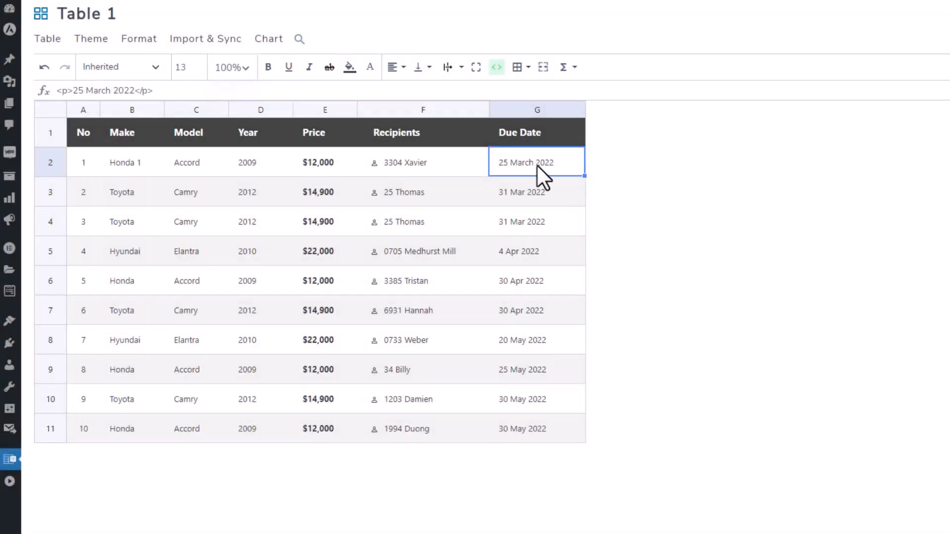
# Step: Insert the sunflower image from the media library's 1 Physical Folder into the rich text of cell G2
pyautogui.doubleClick(536, 165)
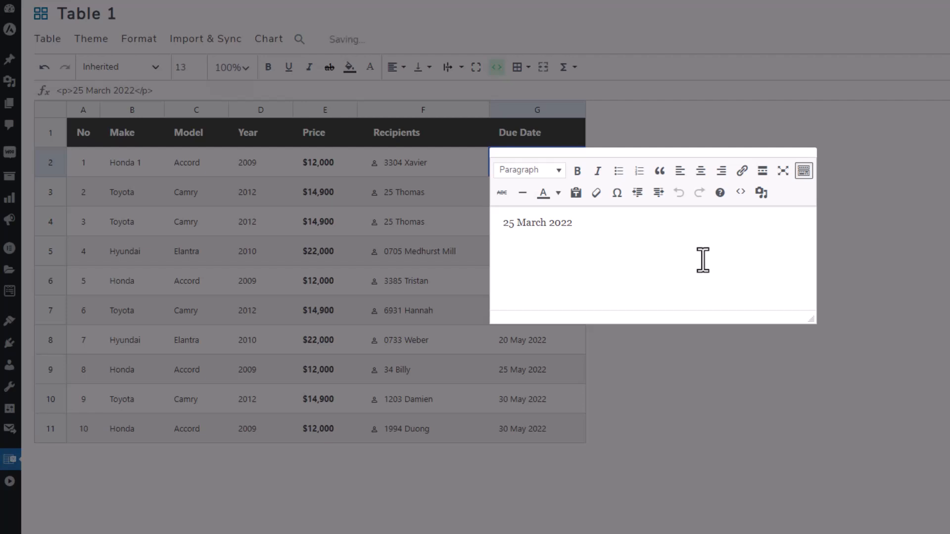
pyautogui.scroll(-1, 703, 263)
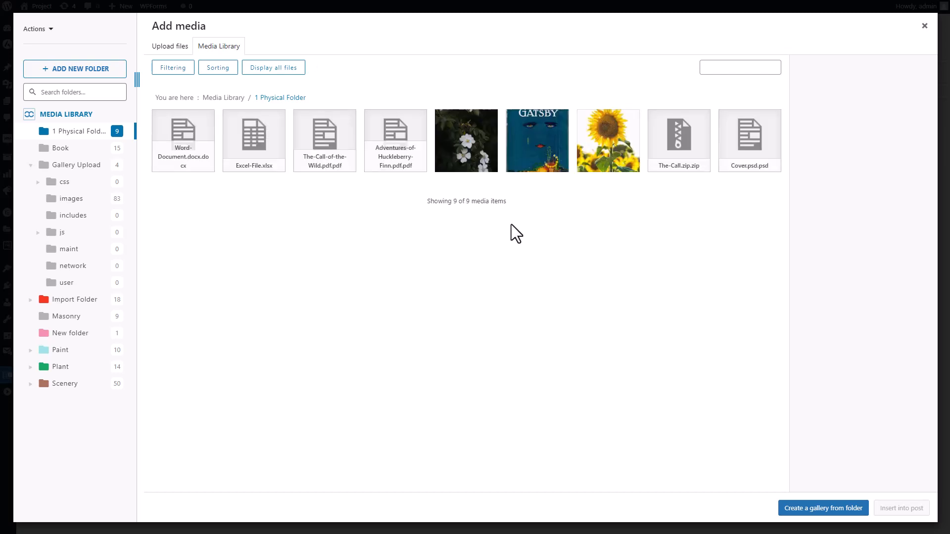
pyautogui.click(601, 158)
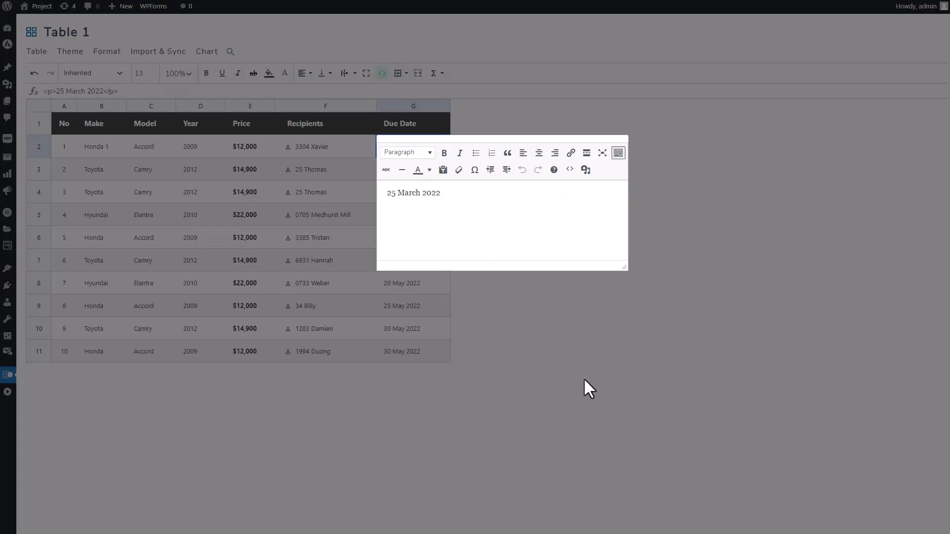
pyautogui.click(693, 294)
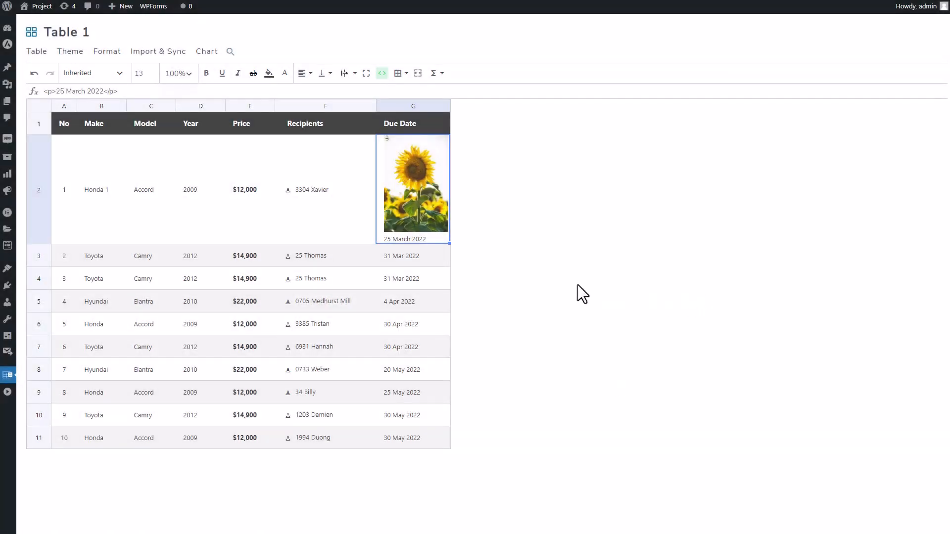
# Step: Copy the due date in cell G3 and paste it into cells G5 and G6
pyautogui.rightClick(405, 257)
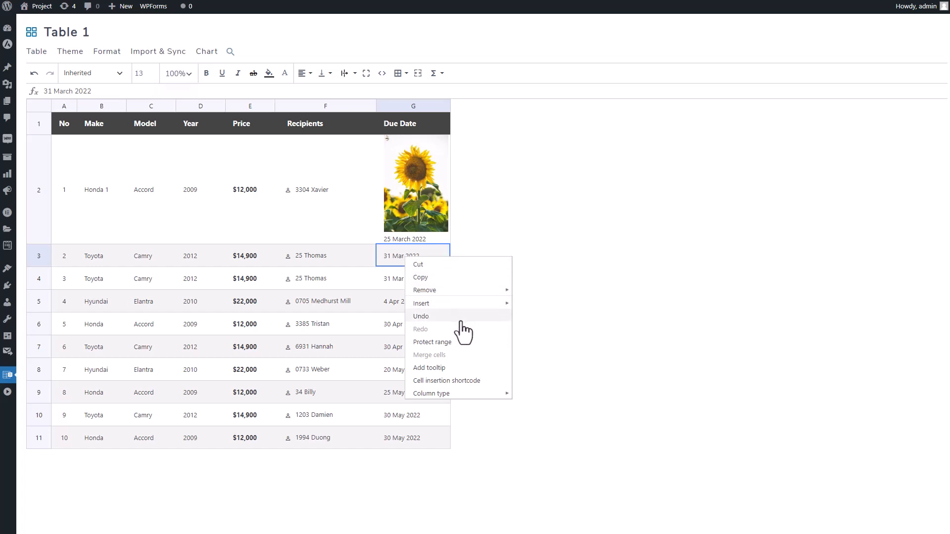
pyautogui.click(435, 279)
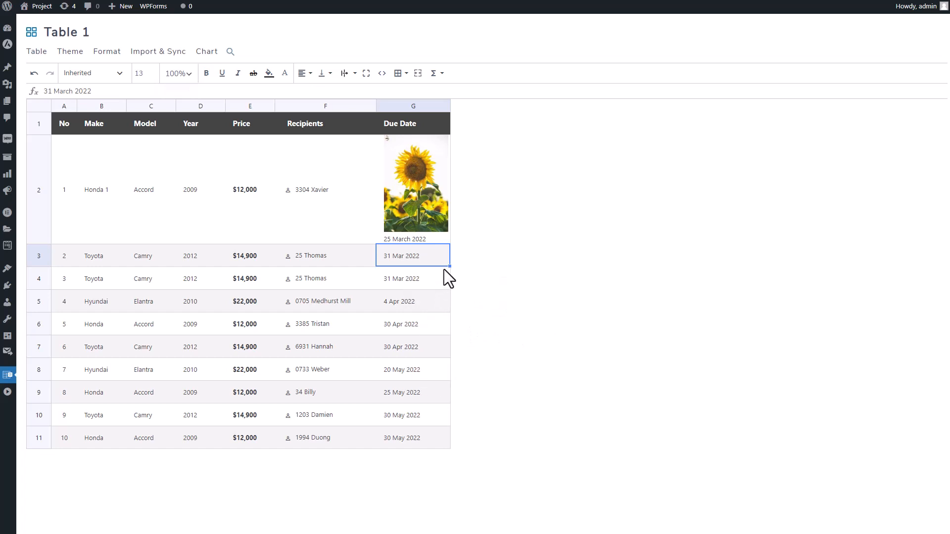
pyautogui.click(420, 301)
pyautogui.hotkey('ctrl', 'v')
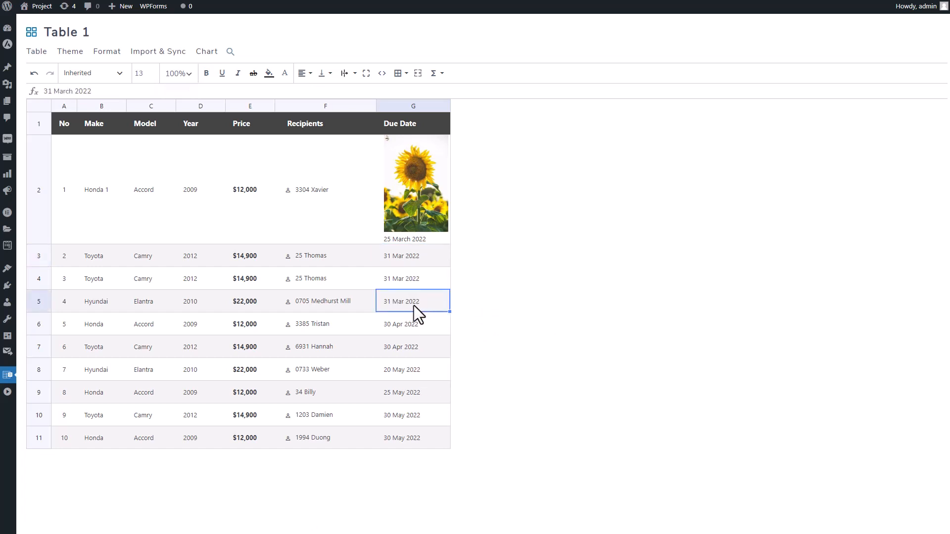
pyautogui.click(413, 330)
pyautogui.hotkey('ctrl', 'v')
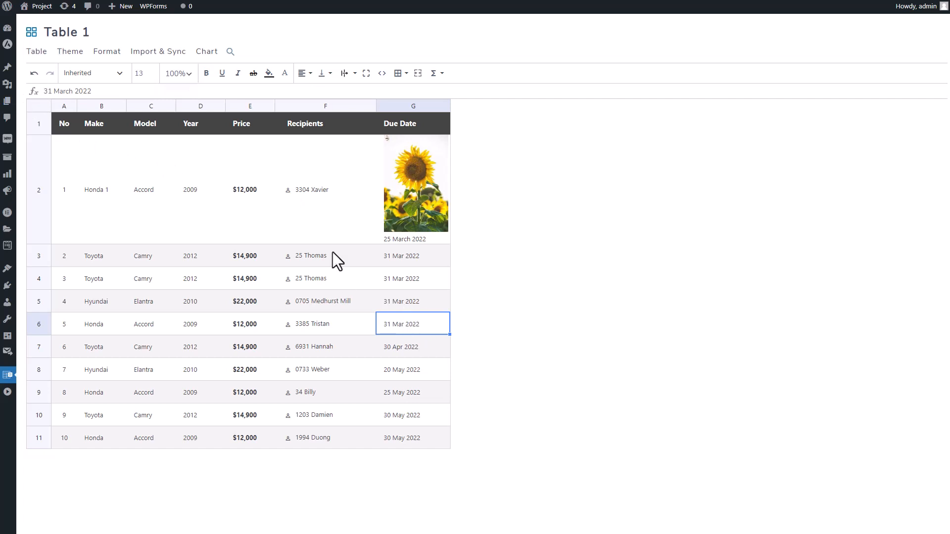
# Step: Undo the last paste in cell G6 and redo it
pyautogui.click(34, 75)
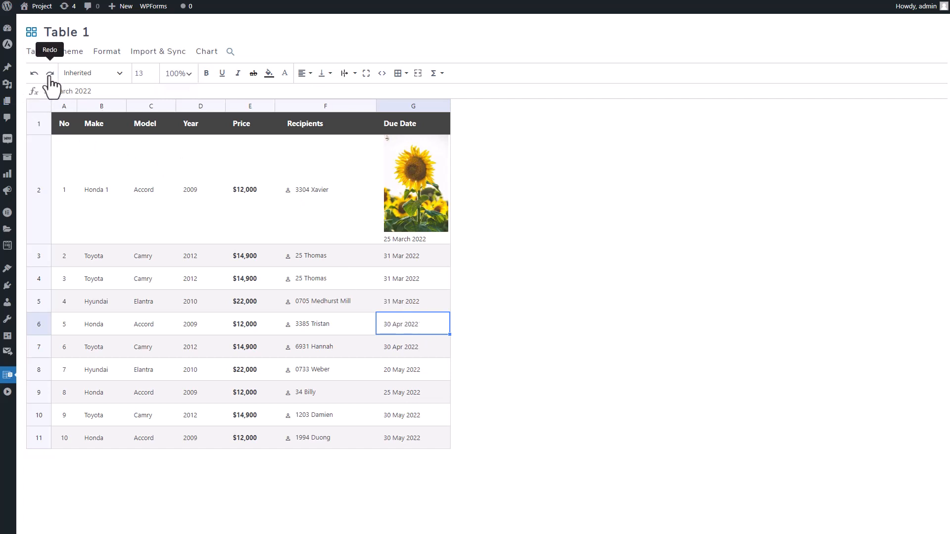
pyautogui.click(50, 75)
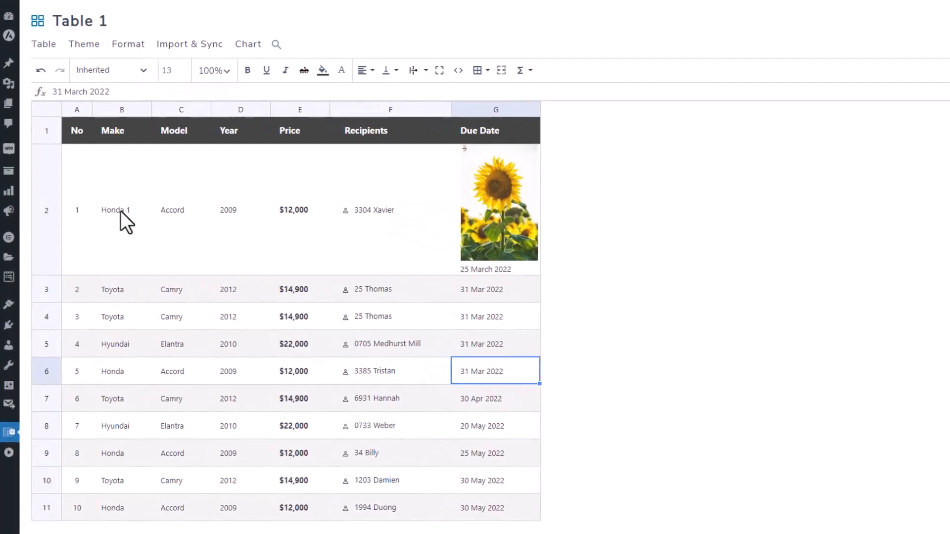
# Step: Set the font of the due date in cell G3 to Arial Black
pyautogui.click(119, 208)
pyautogui.click(109, 77)
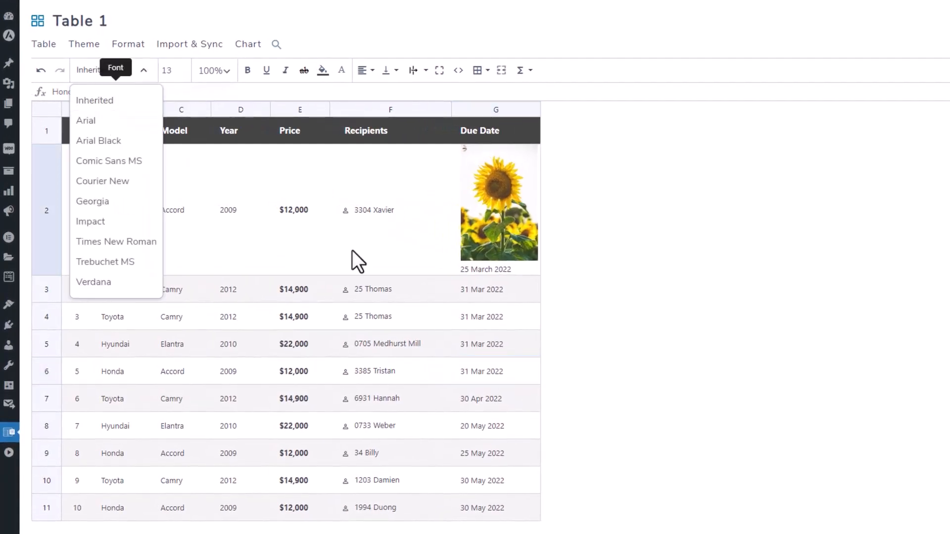
pyautogui.click(491, 296)
pyautogui.click(118, 77)
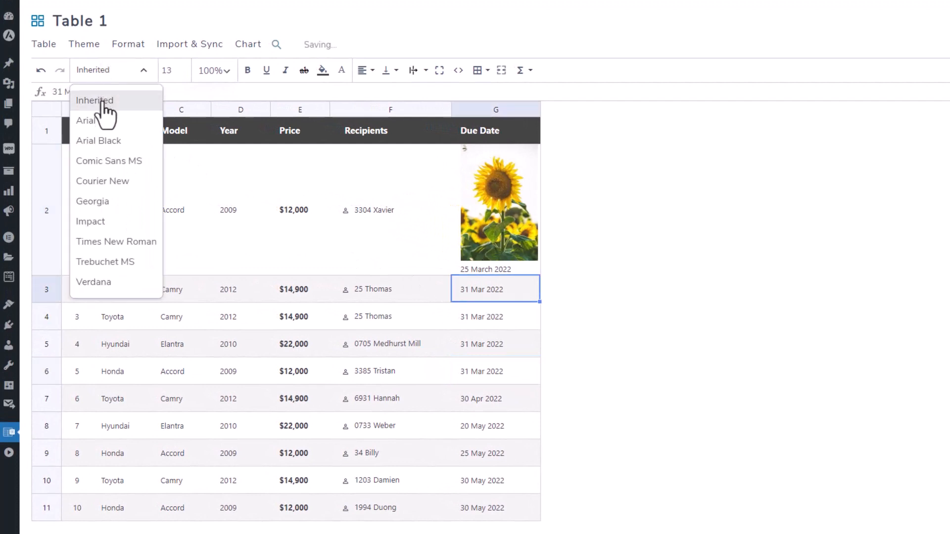
pyautogui.click(105, 140)
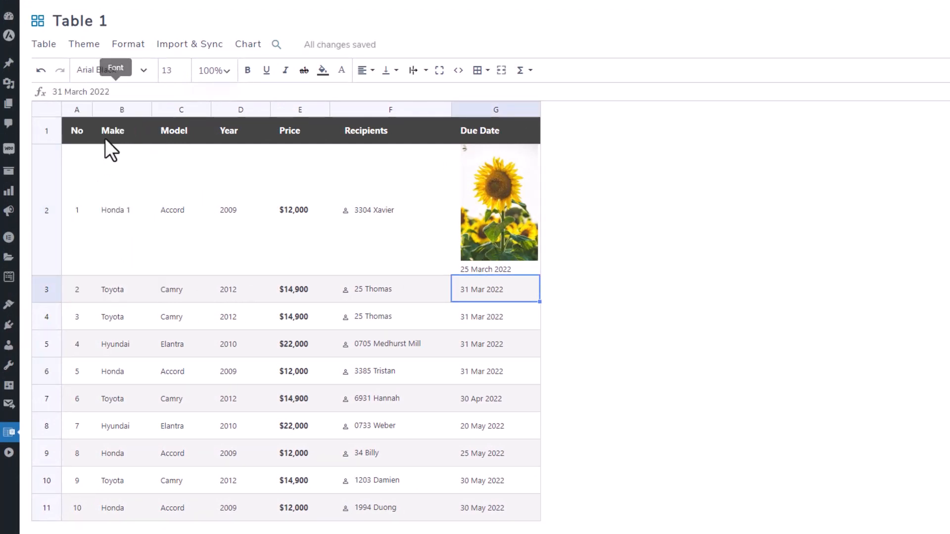
# Step: Set the font size of the due date in cell G3 to 16
pyautogui.click(182, 67)
pyautogui.click(182, 67)
pyautogui.click(182, 68)
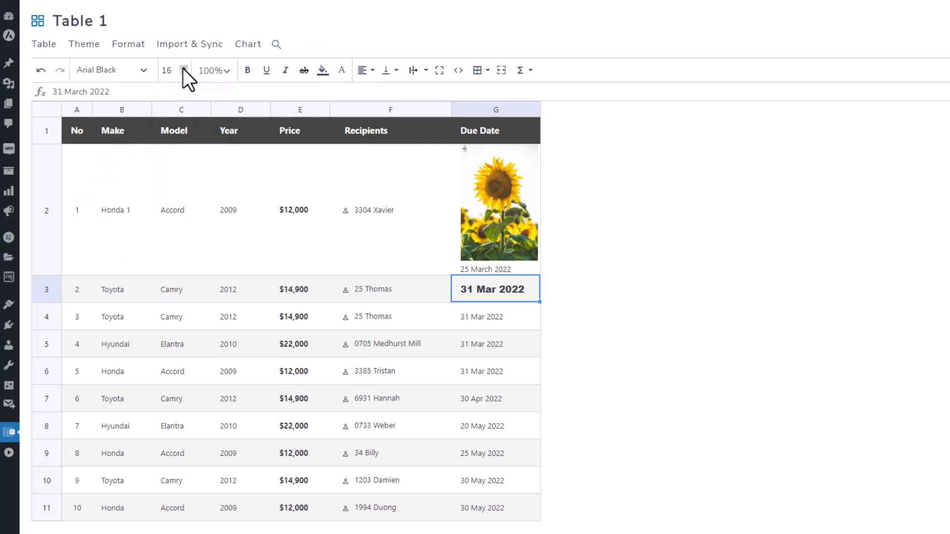
# Step: Zoom the table editor to 125% and return it to 100%
pyautogui.click(223, 73)
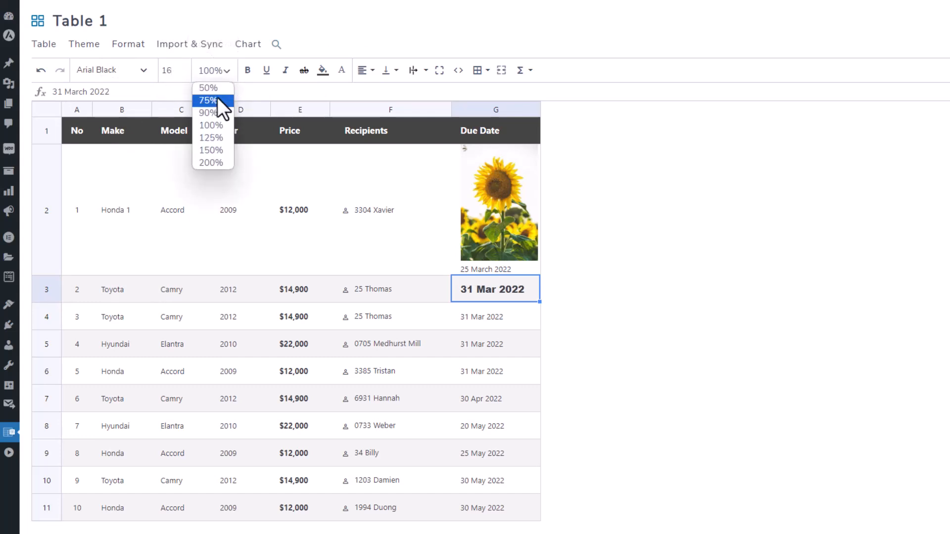
pyautogui.click(211, 136)
pyautogui.click(222, 72)
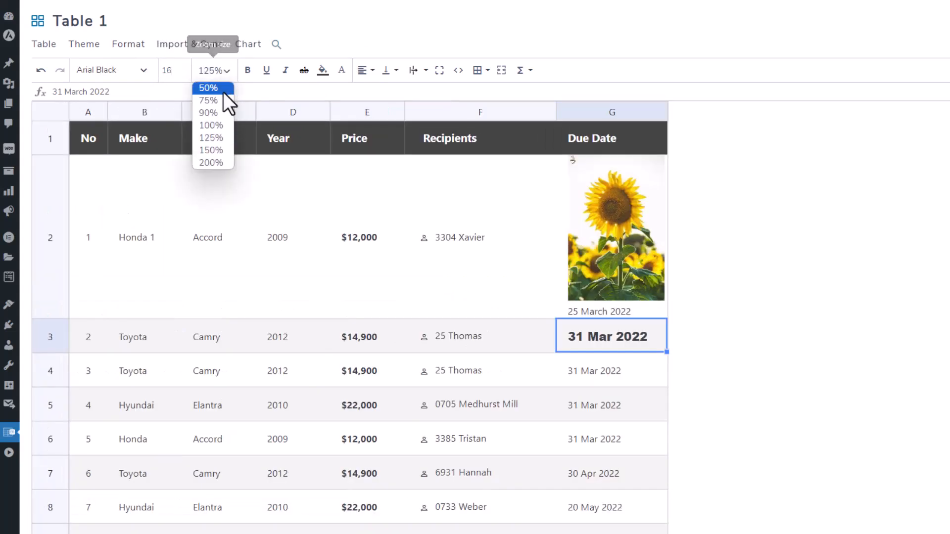
pyautogui.click(216, 125)
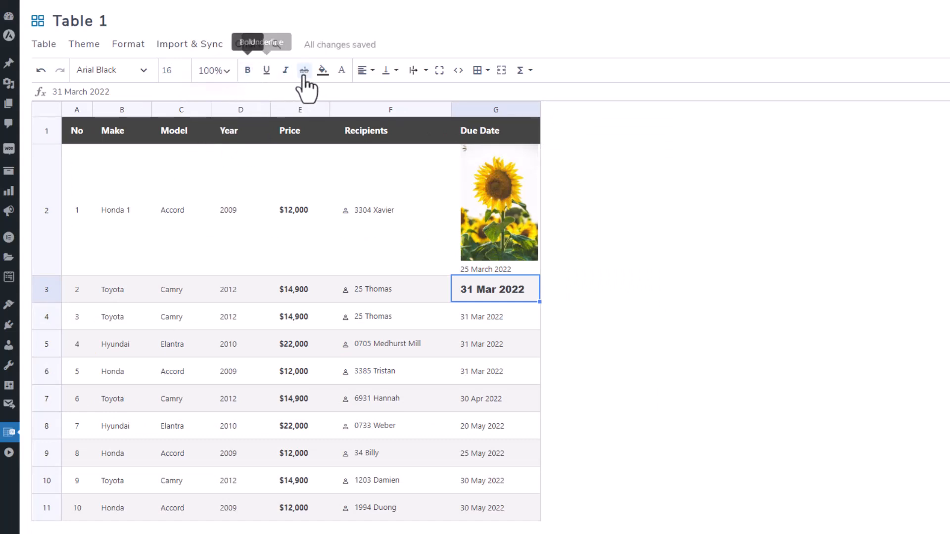
# Step: Apply bold, underline and italic formatting to the due date in cell G3
pyautogui.click(248, 75)
pyautogui.click(264, 75)
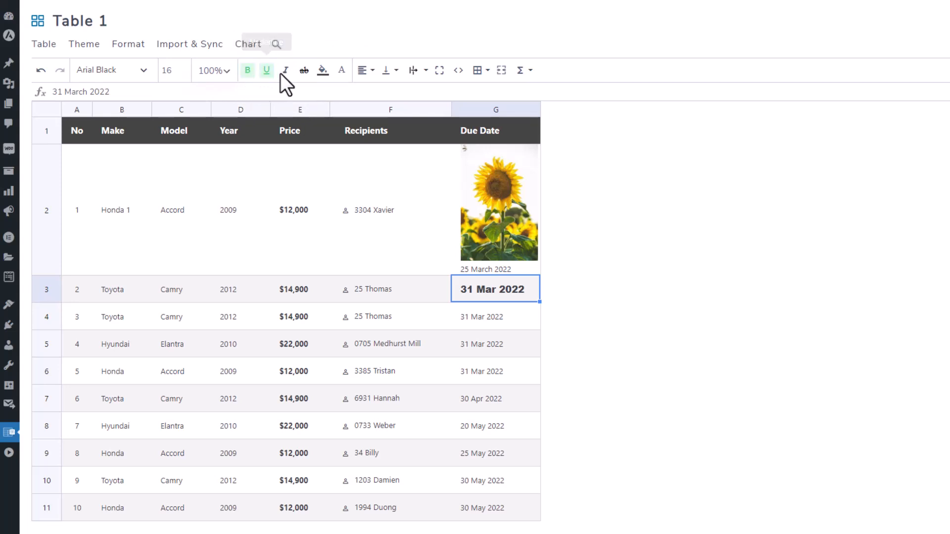
pyautogui.click(283, 75)
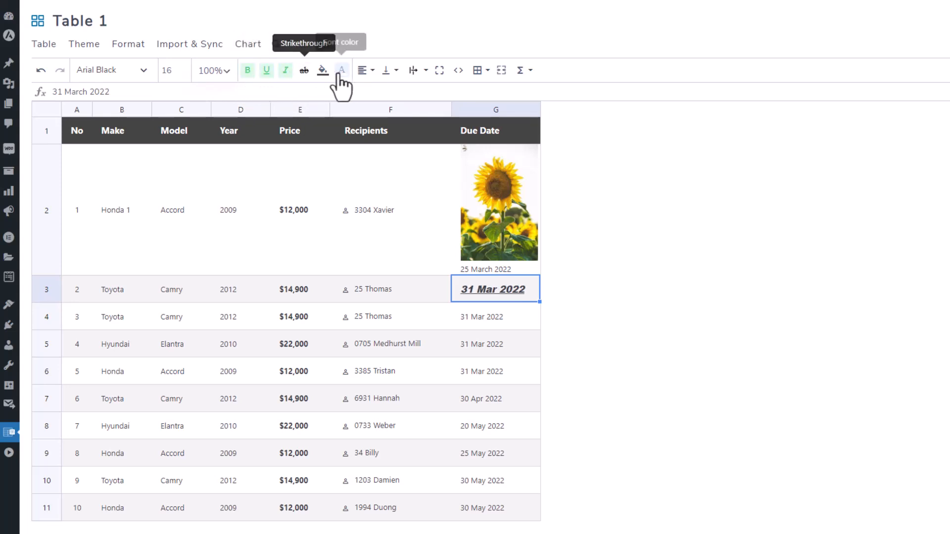
# Step: Fill the background of cell G3 with dark grey #3f3f3f
pyautogui.click(323, 72)
pyautogui.click(338, 142)
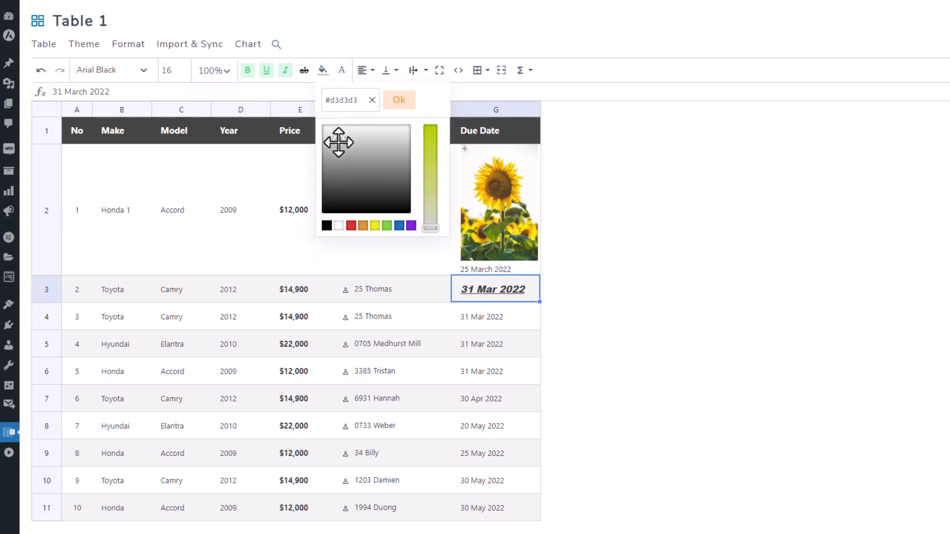
pyautogui.moveTo(338, 143); pyautogui.dragTo(342, 191)
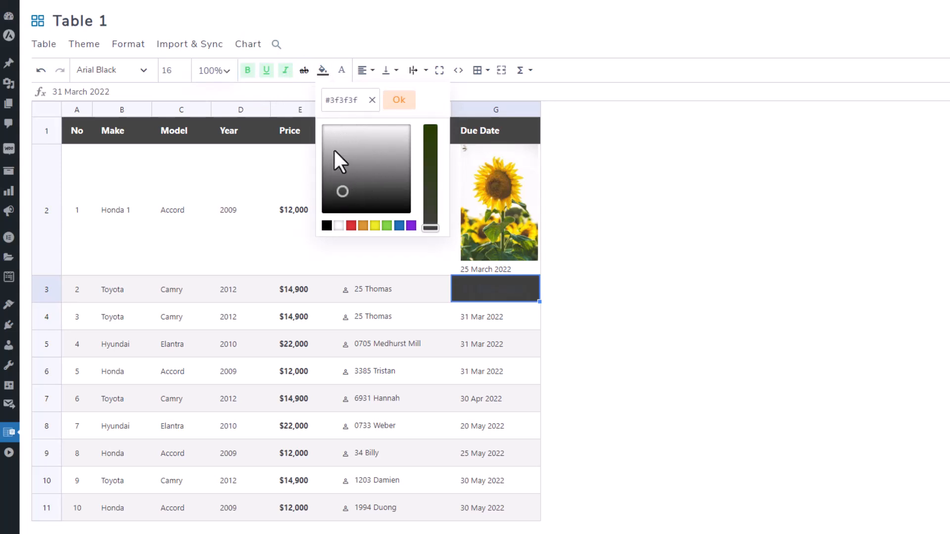
pyautogui.click(242, 196)
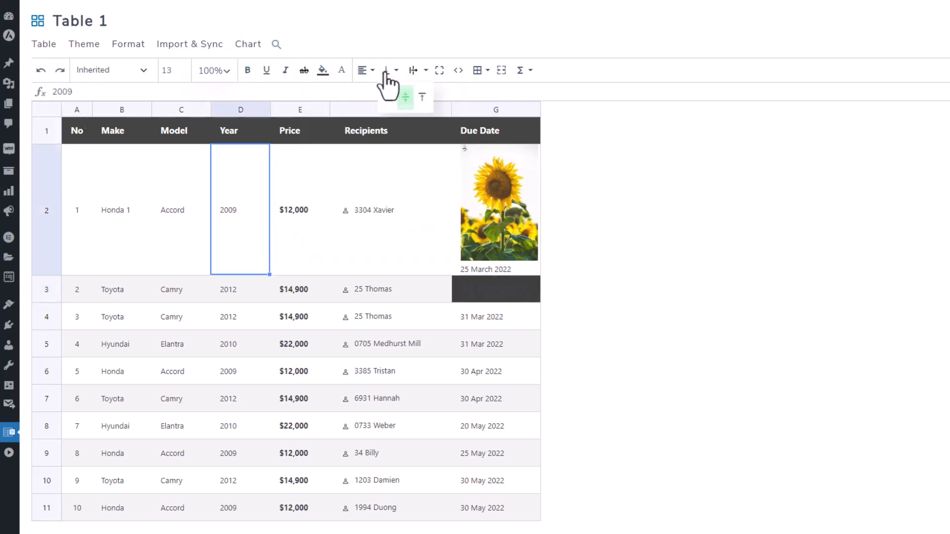
# Step: Try centre and right alignment on the due dates in cells G4 to G11, and settle on justified
pyautogui.moveTo(365, 79)
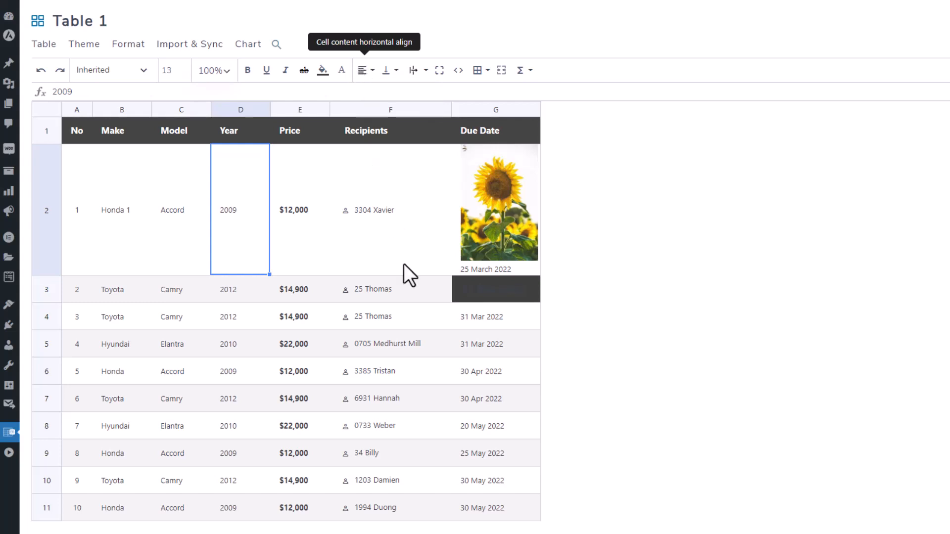
pyautogui.click(474, 320)
pyautogui.keyDown('shift'); pyautogui.click(493, 514); pyautogui.keyUp('shift')
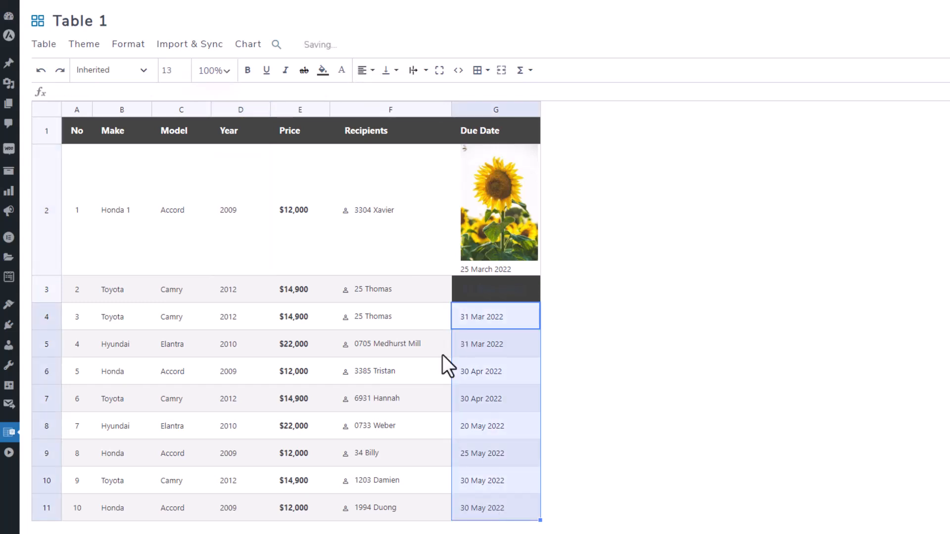
pyautogui.moveTo(369, 79)
pyautogui.click(381, 97)
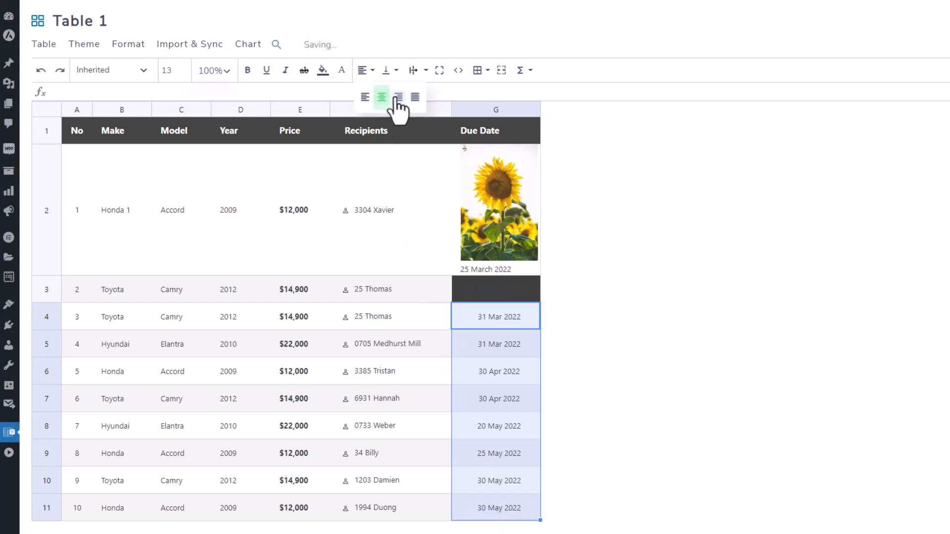
pyautogui.click(398, 97)
pyautogui.click(413, 97)
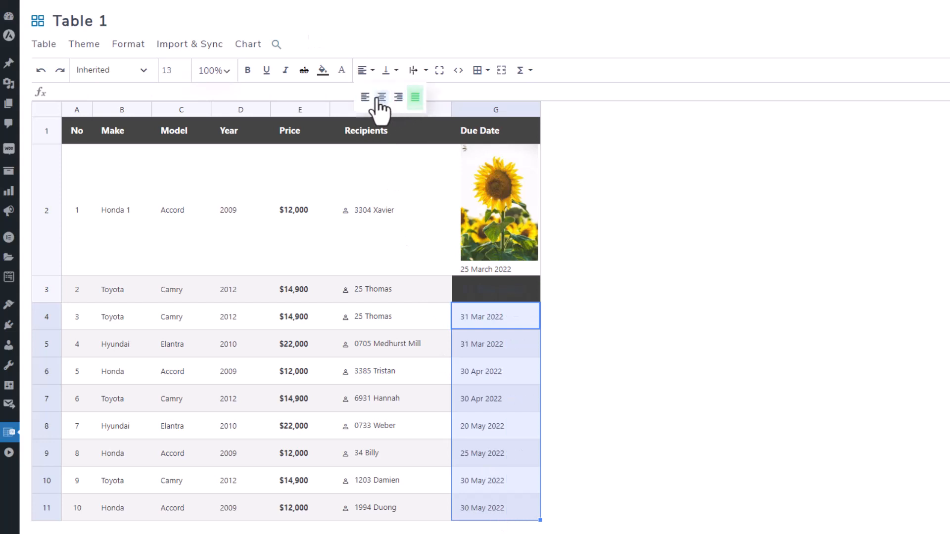
# Step: Try bottom and top vertical alignment on the due dates in cells G4 to G11, and restore middle alignment
pyautogui.moveTo(396, 77)
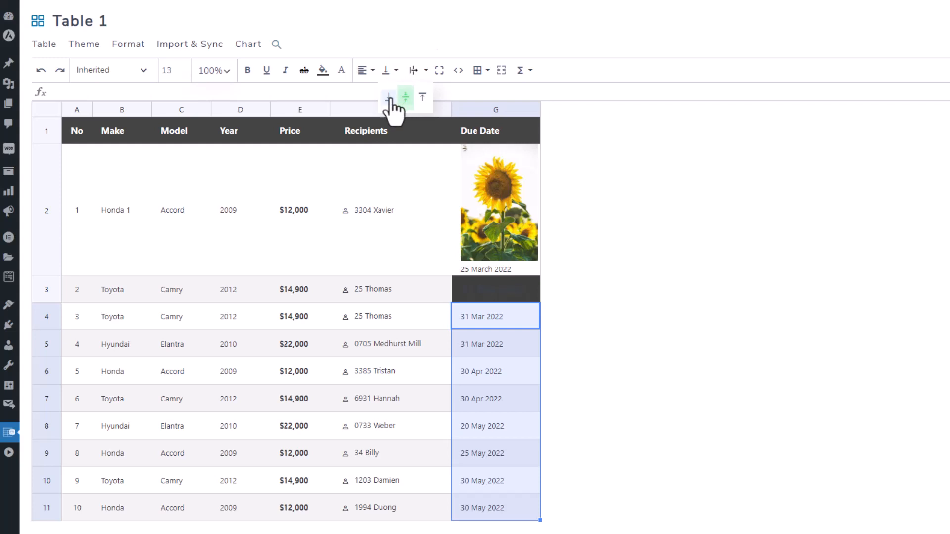
pyautogui.click(390, 98)
pyautogui.click(422, 97)
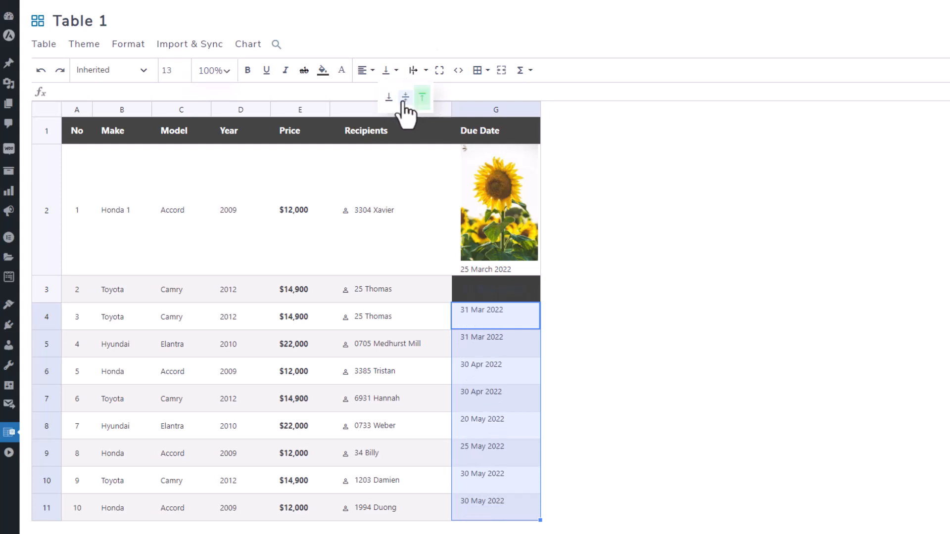
pyautogui.click(405, 98)
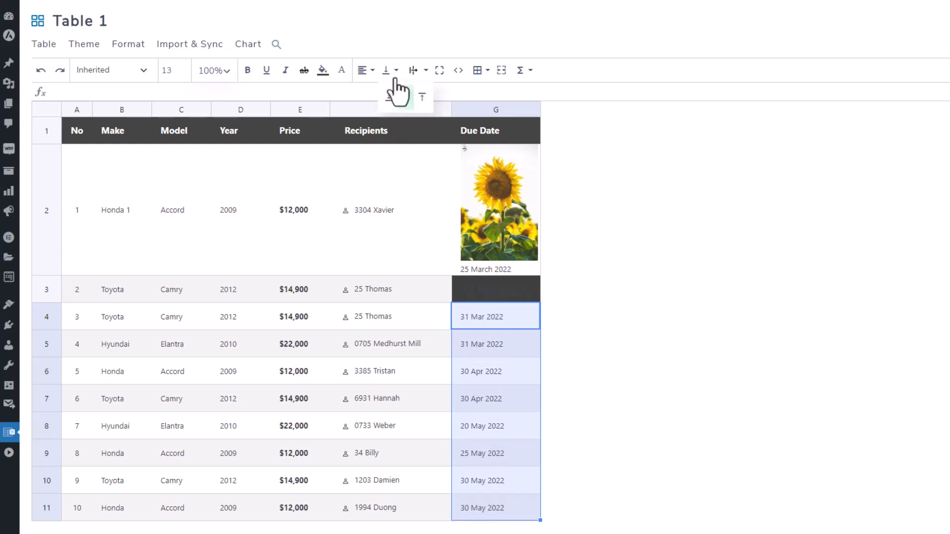
# Step: Review the padding and cell background radius settings for cells G4 to G11 and confirm them
pyautogui.moveTo(415, 79)
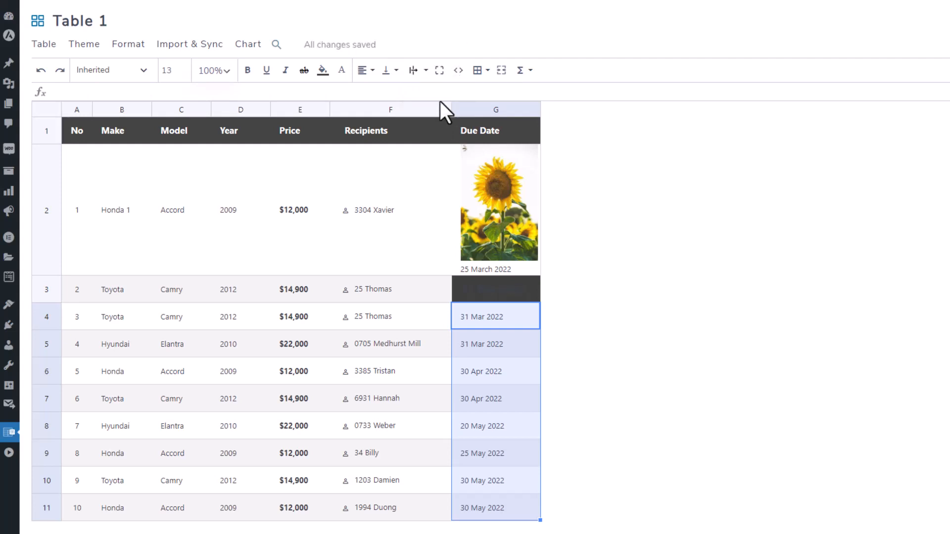
pyautogui.click(440, 70)
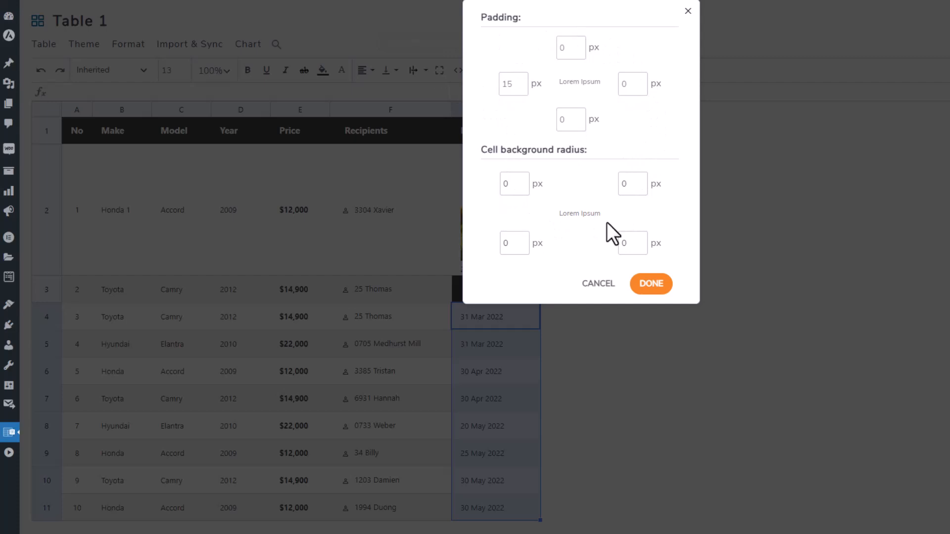
pyautogui.click(644, 289)
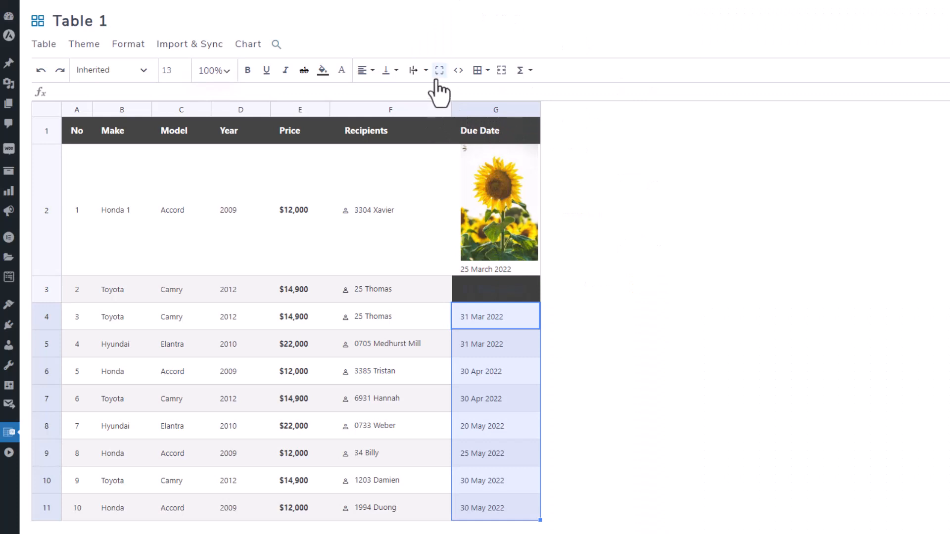
pyautogui.click(457, 74)
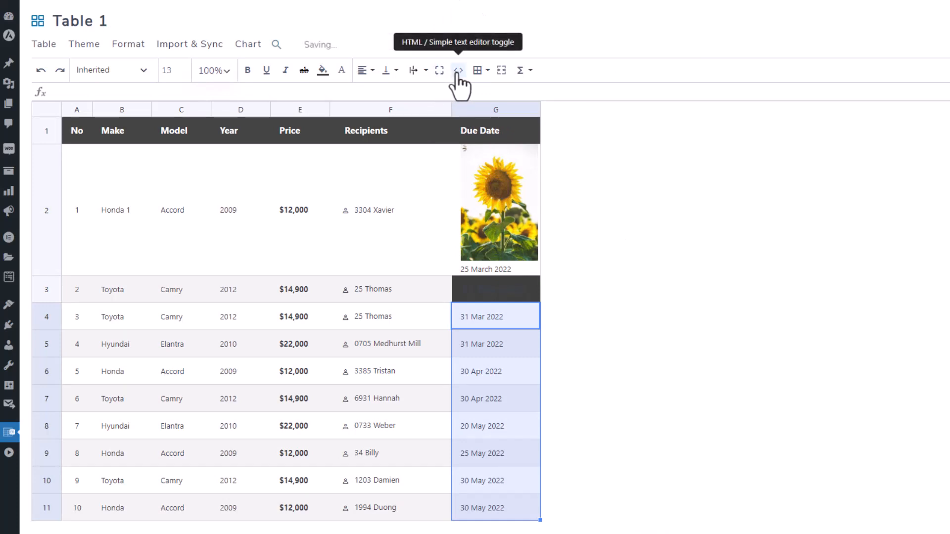
# Step: Add a black left border of width 3 to cells G4 to G11 and merge them into one cell
pyautogui.click(476, 72)
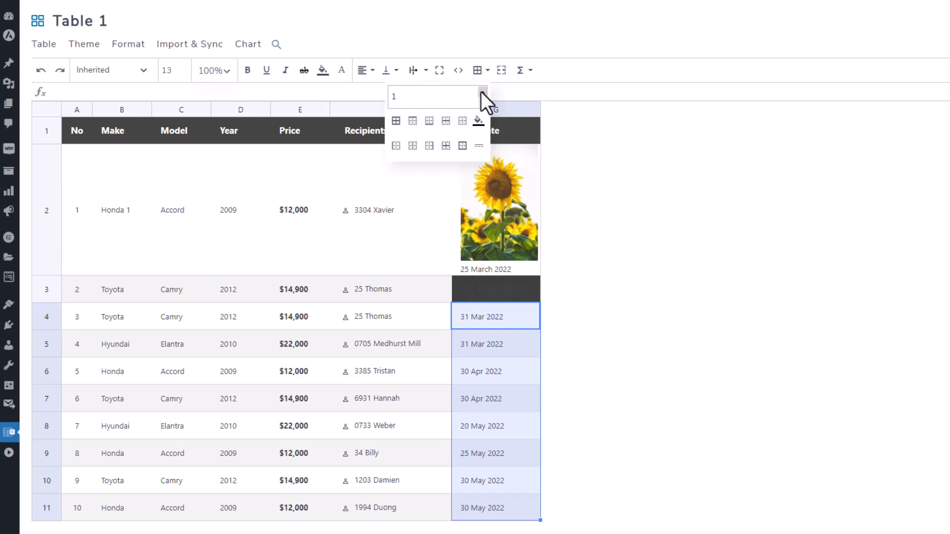
pyautogui.click(478, 120)
pyautogui.click(479, 146)
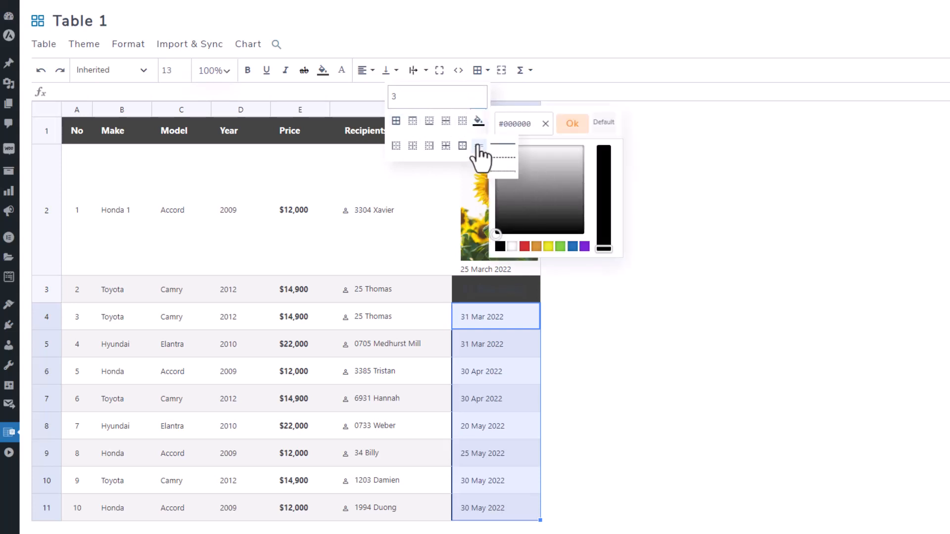
pyautogui.click(502, 72)
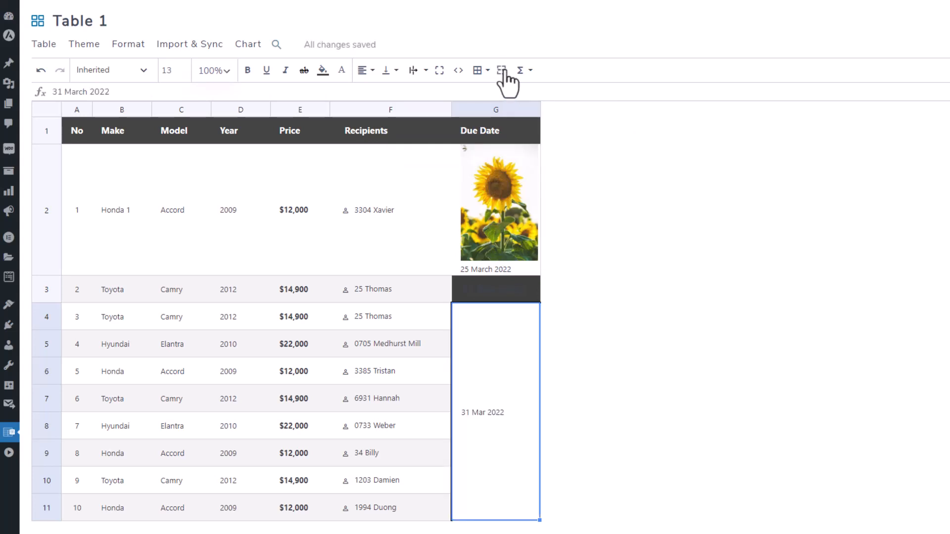
# Step: Examine the available functions and read the descriptions of DAY and DAYS360
pyautogui.click(528, 72)
pyautogui.click(527, 72)
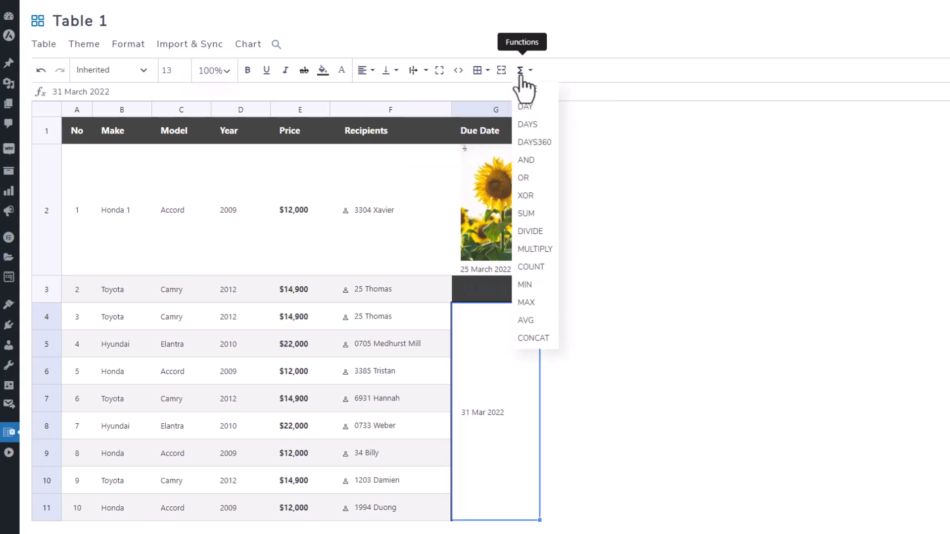
pyautogui.moveTo(533, 110)
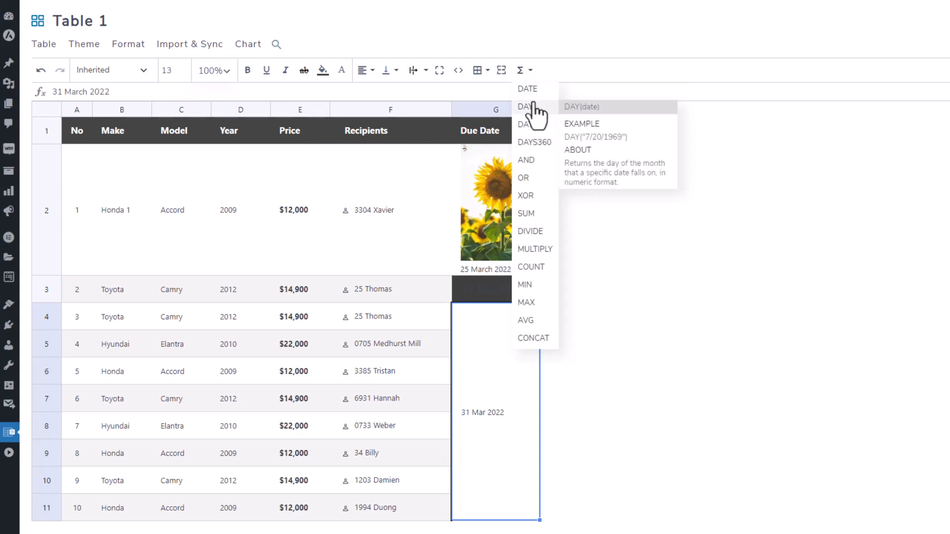
pyautogui.moveTo(538, 151)
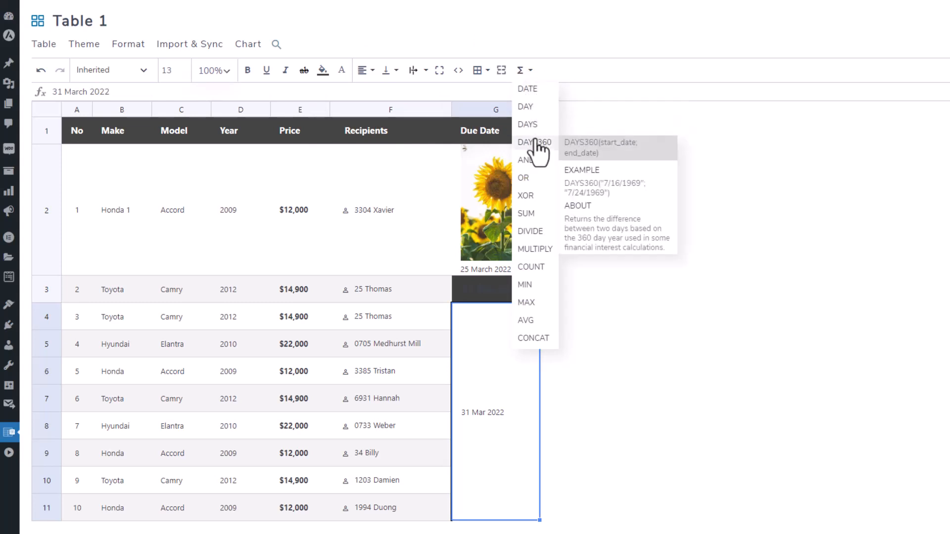
pyautogui.moveTo(541, 169)
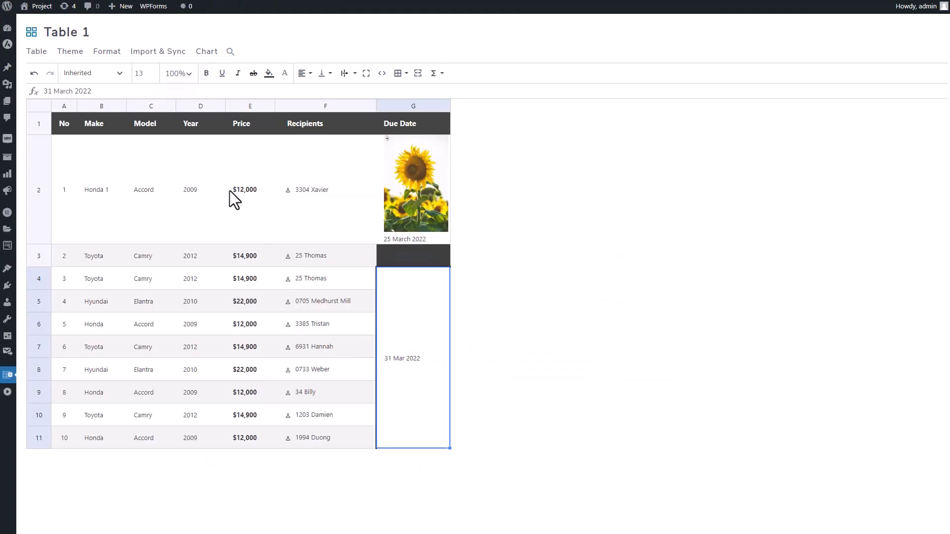
# Step: Browse the theme selection for Table 1 and preview the pricing theme with Basic, Plus and Pro plans
pyautogui.click(70, 52)
pyautogui.click(99, 74)
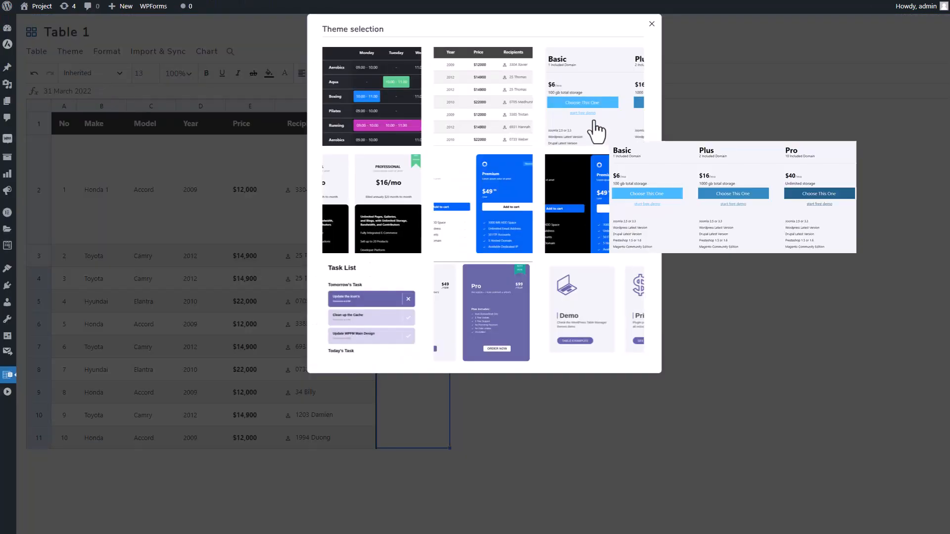
pyautogui.click(597, 130)
pyautogui.click(597, 62)
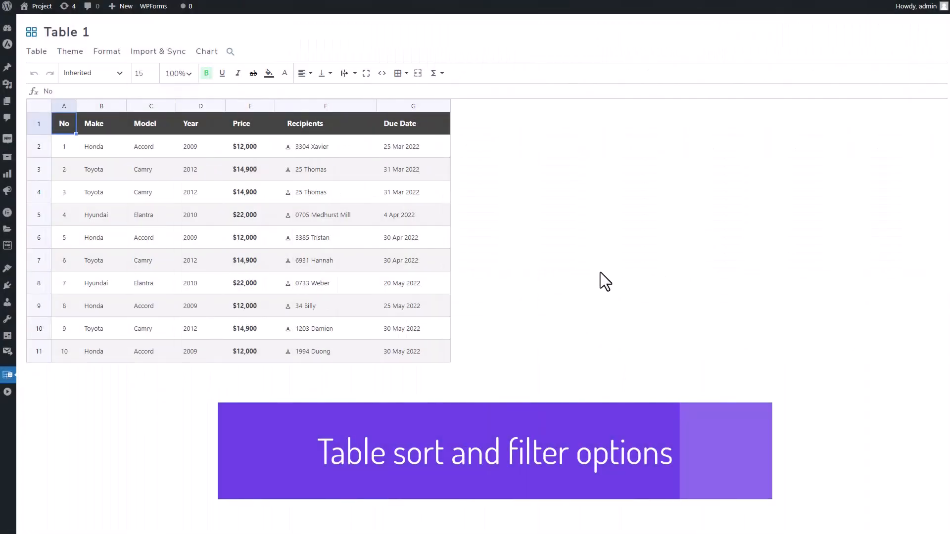
# Step: Enable column filters and frontend sortable data for Table 1
pyautogui.click(107, 52)
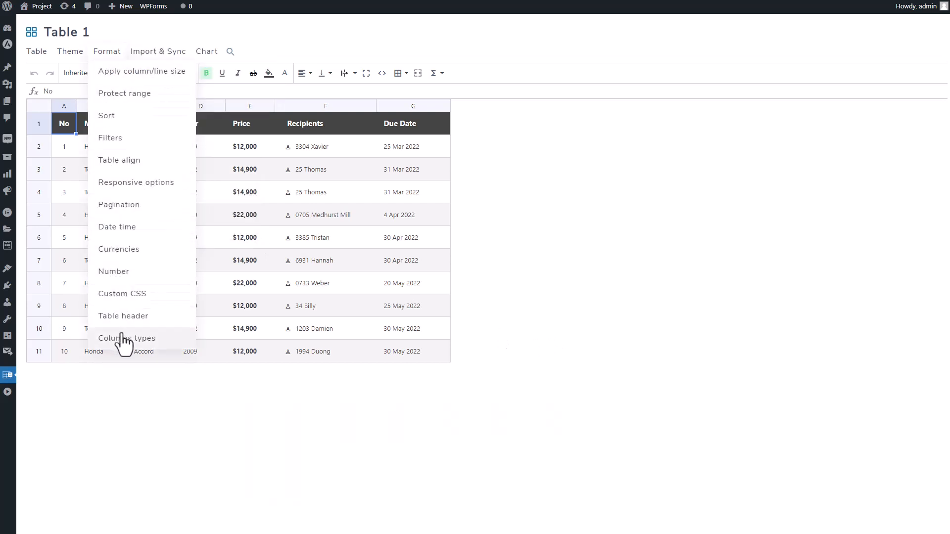
pyautogui.click(129, 138)
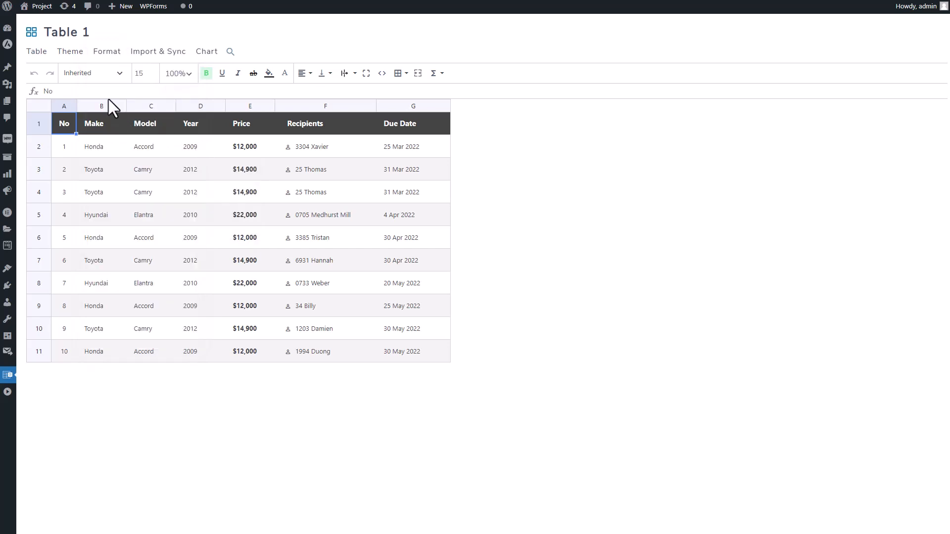
pyautogui.click(109, 54)
pyautogui.click(117, 115)
pyautogui.click(488, 60)
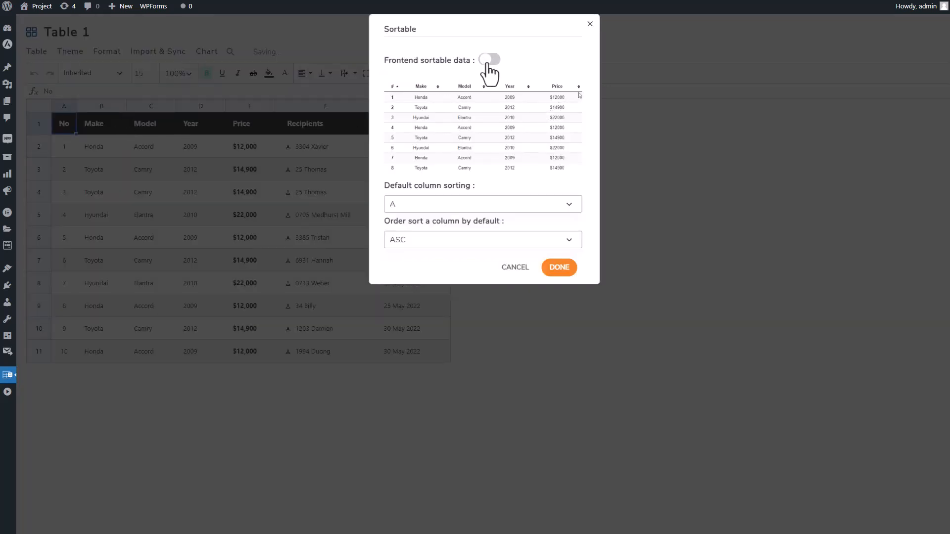
pyautogui.click(559, 268)
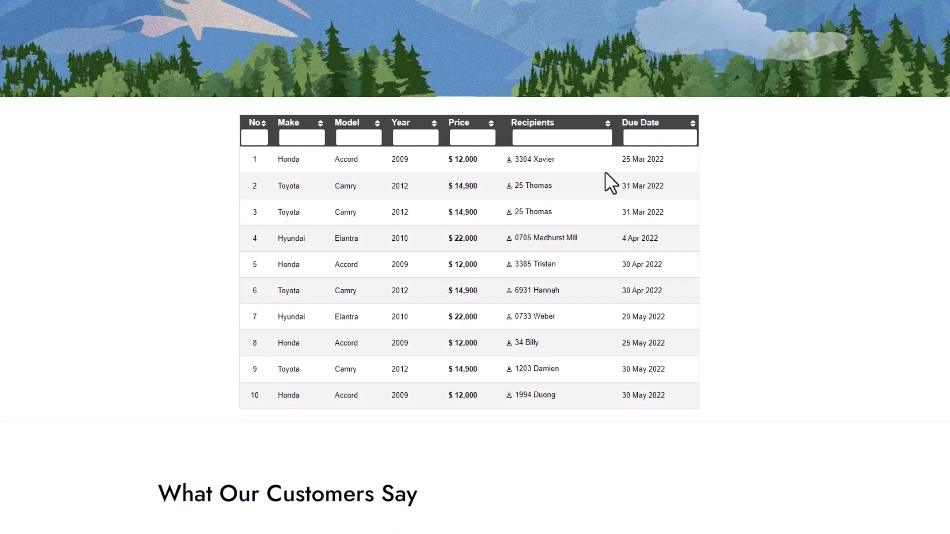
# Step: On the published page, sort the table by Make in ascending order and filter the No column by 2
pyautogui.click(319, 126)
pyautogui.click(319, 126)
pyautogui.click(319, 126)
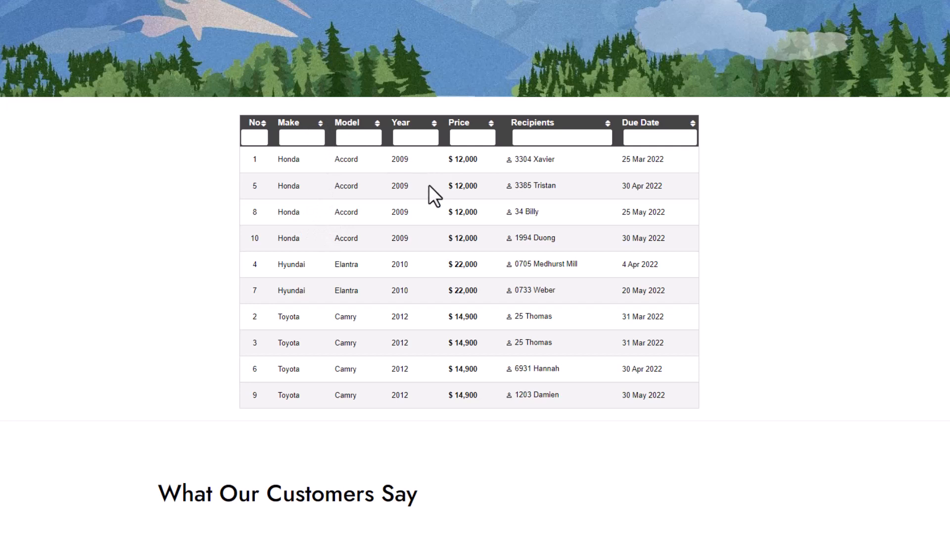
pyautogui.click(256, 141)
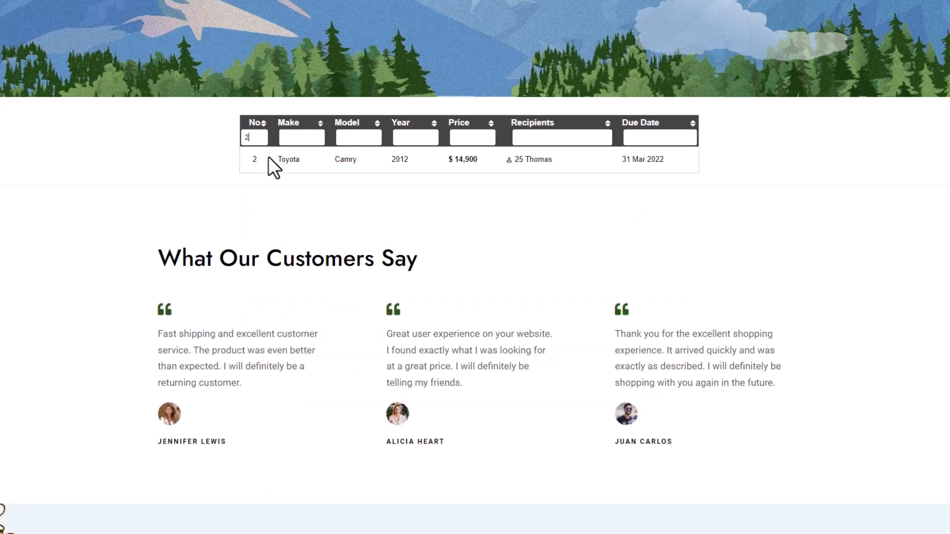
# Step: Clear the No column filter on the published table and filter the Make column by honda
pyautogui.press('BackSpace')
pyautogui.click(307, 137)
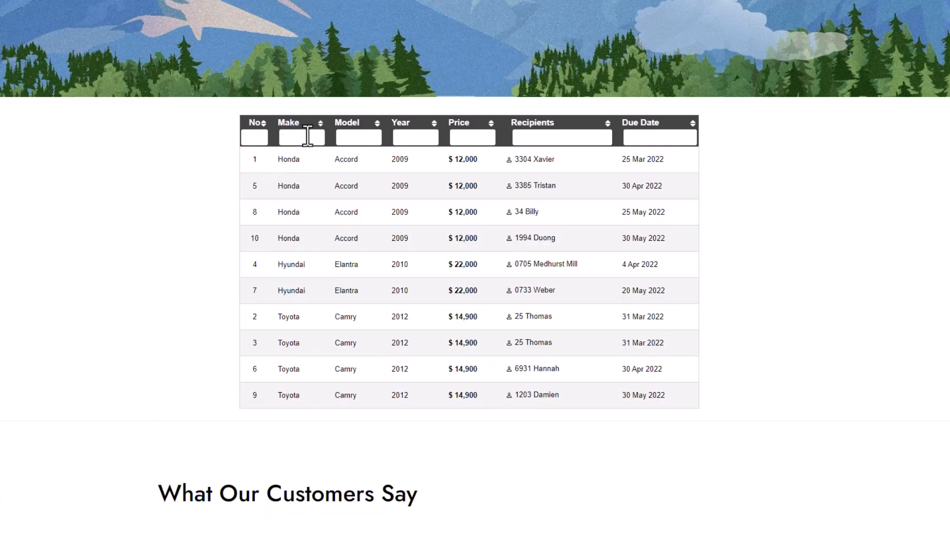
pyautogui.write('honda')
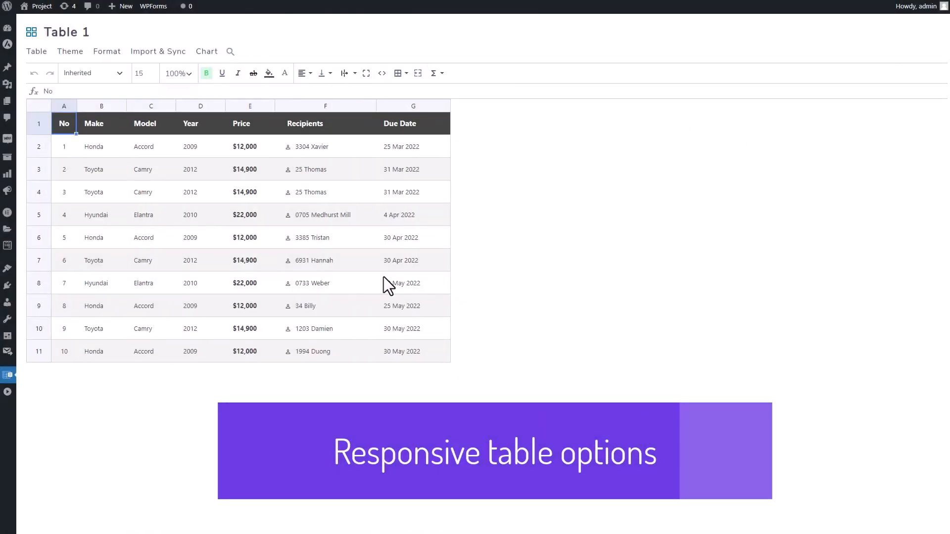
# Step: Preview the Scrolling, Hiding Cols and Repeated header responsive types in Table 1's responsive options
pyautogui.click(108, 53)
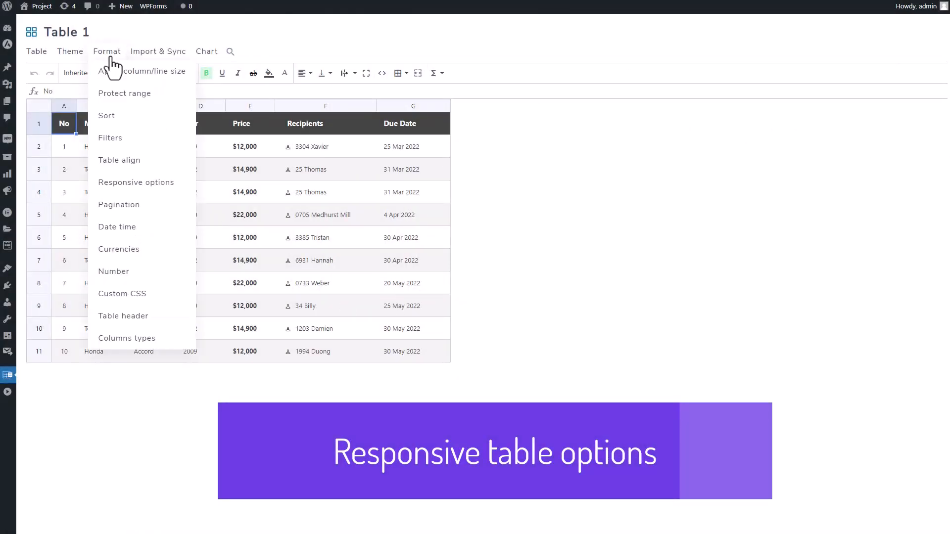
pyautogui.click(138, 184)
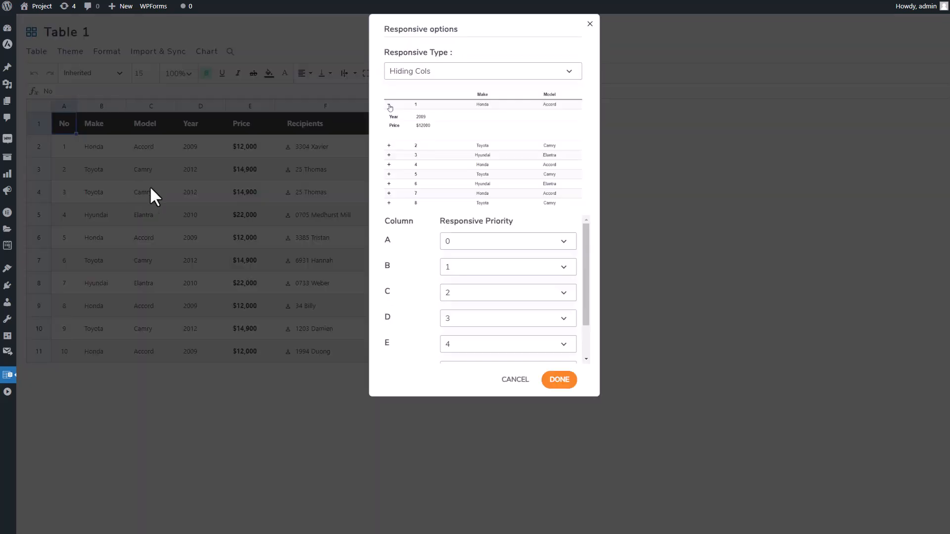
pyautogui.click(443, 72)
pyautogui.click(429, 96)
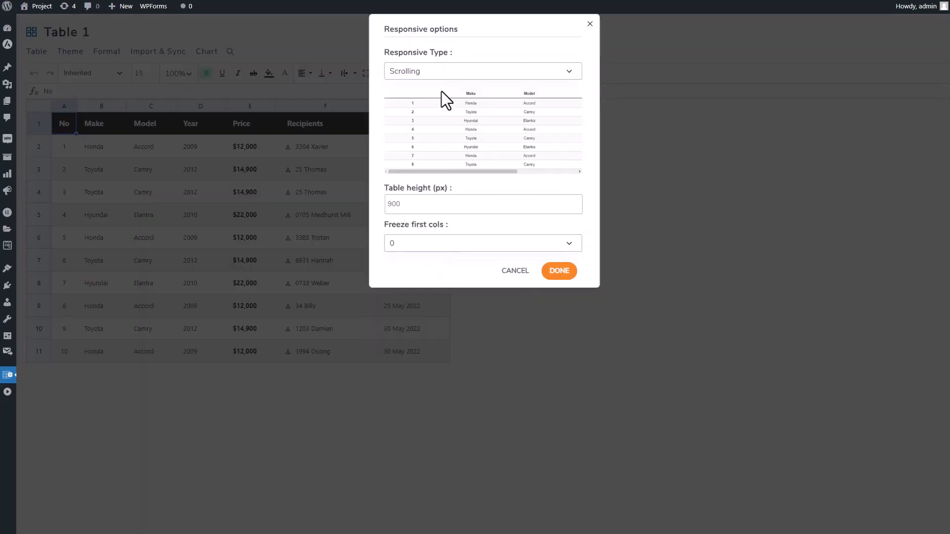
pyautogui.click(453, 75)
pyautogui.click(437, 113)
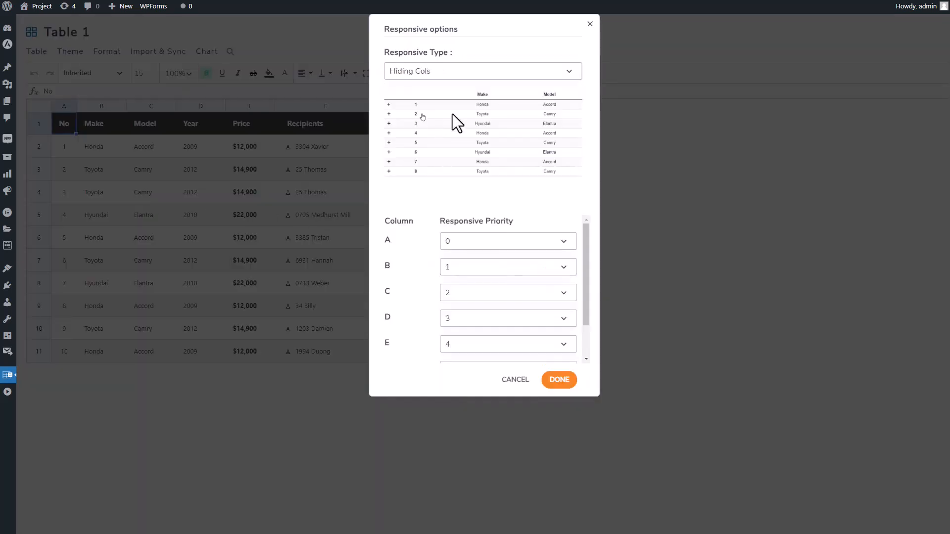
pyautogui.click(452, 73)
pyautogui.click(425, 131)
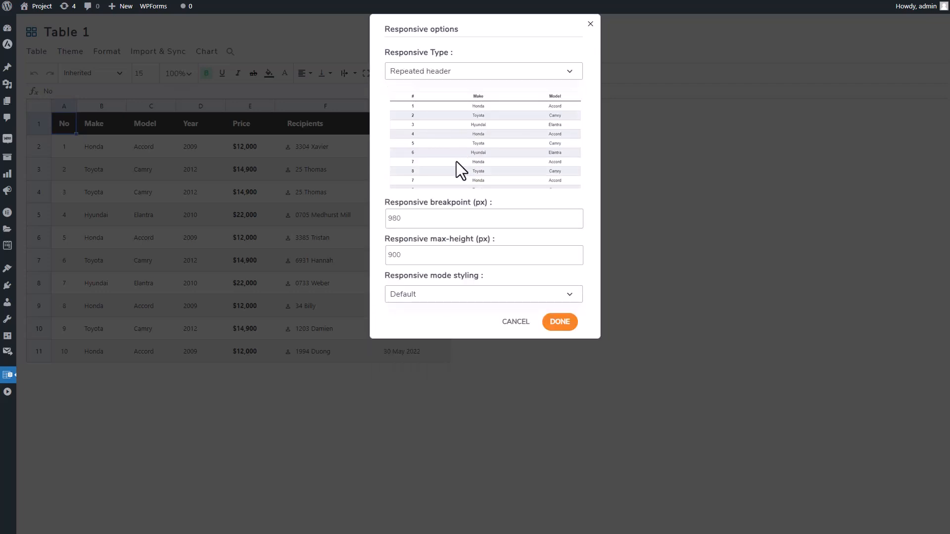
# Step: Set Table 1's responsive type to Hiding Cols and apply it
pyautogui.click(447, 75)
pyautogui.click(424, 114)
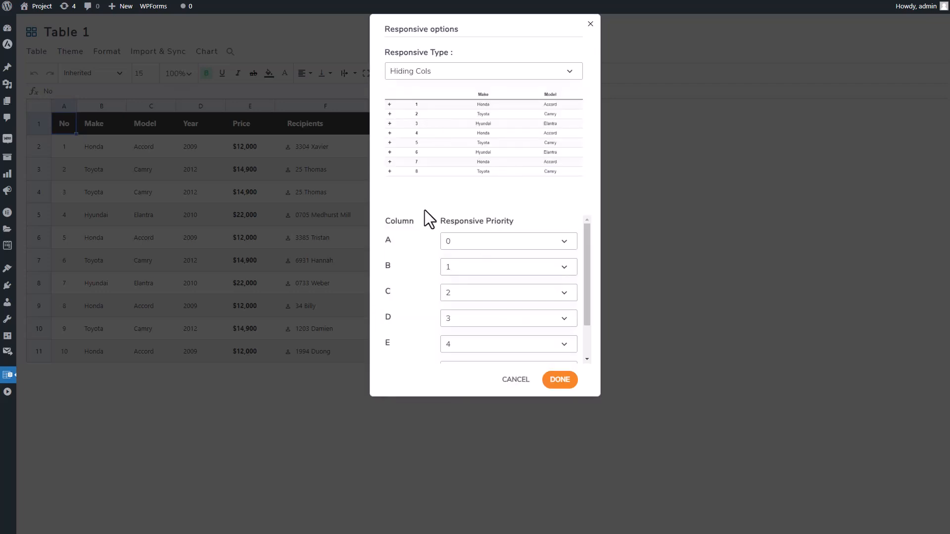
pyautogui.click(560, 380)
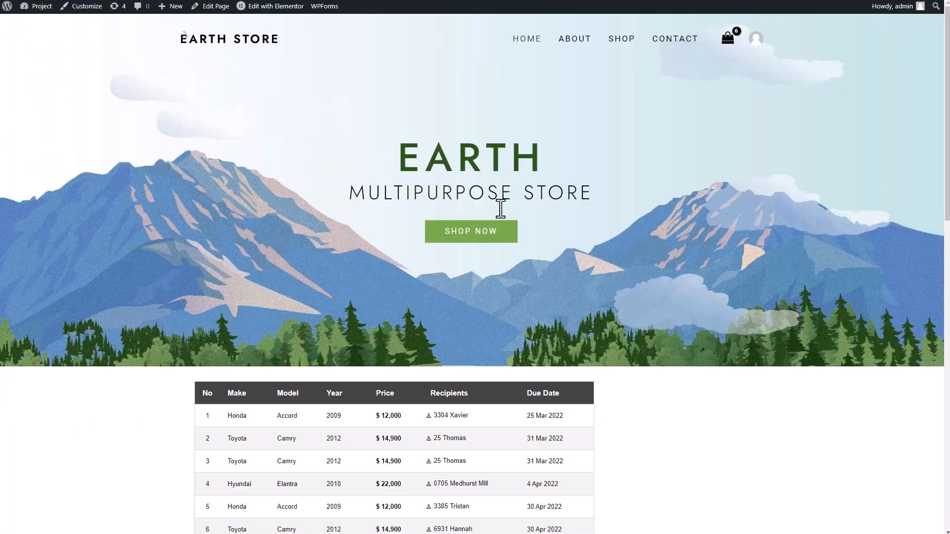
# Step: Check the published table in the browser's 400 px wide responsive device view and expand the hidden details of rows 1 and 2
pyautogui.scroll(-4, 500, 205)
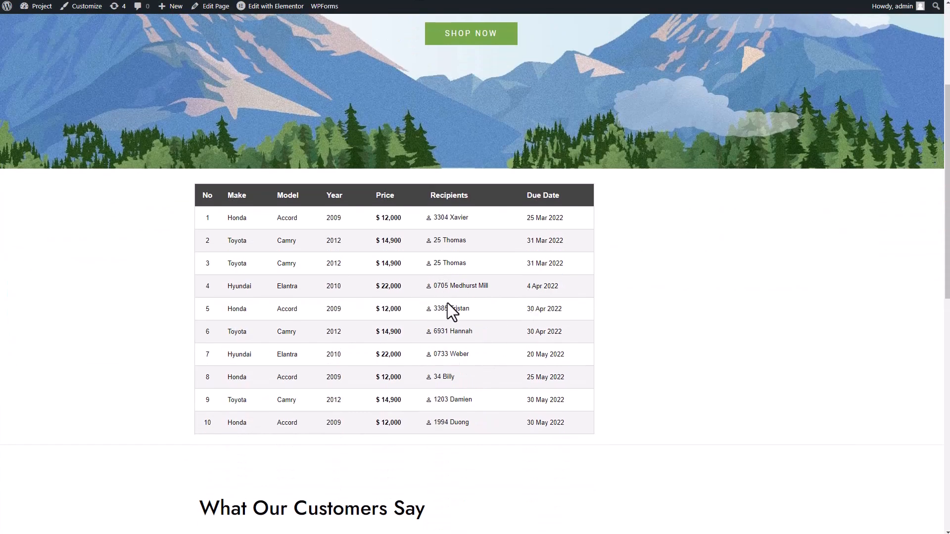
pyautogui.hotkey('ctrl', 'shift', 'i')
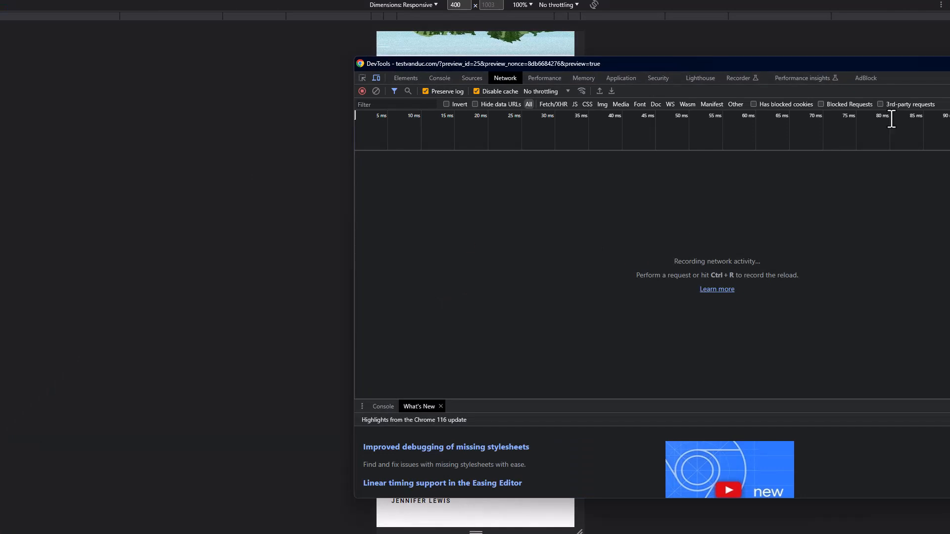
pyautogui.click(949, 64)
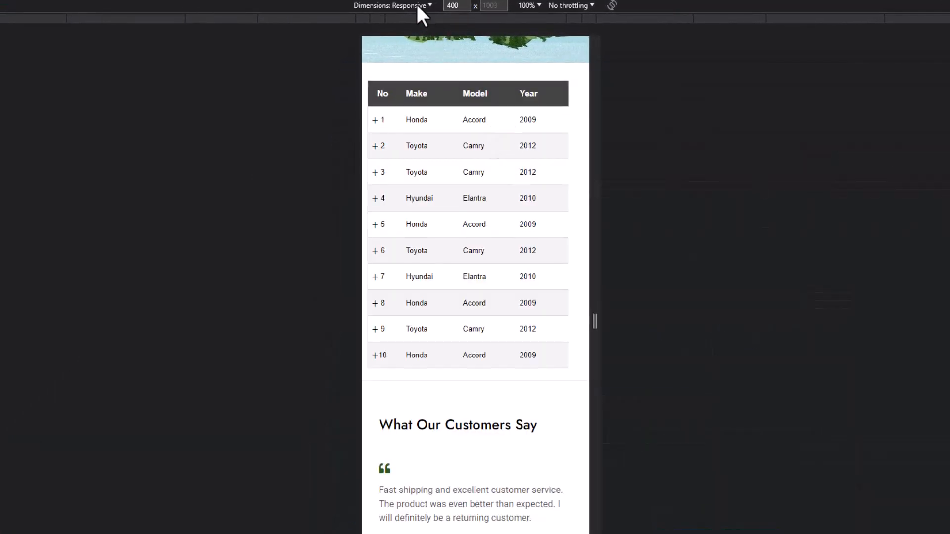
pyautogui.click(417, 6)
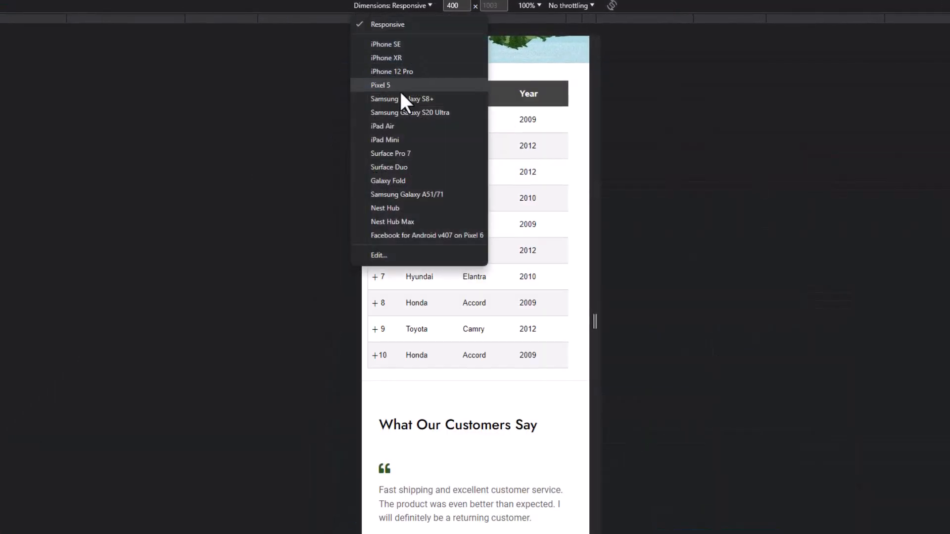
pyautogui.click(519, 143)
pyautogui.click(375, 120)
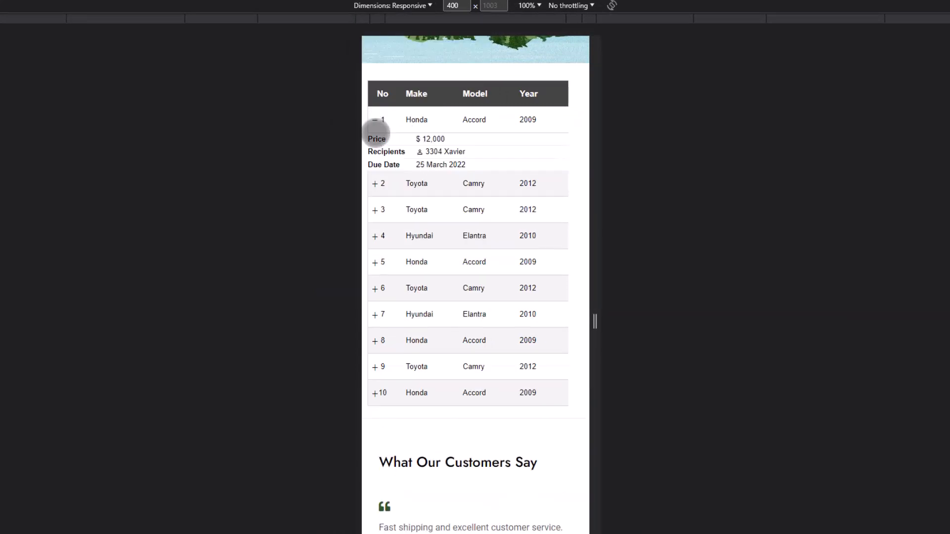
pyautogui.click(376, 184)
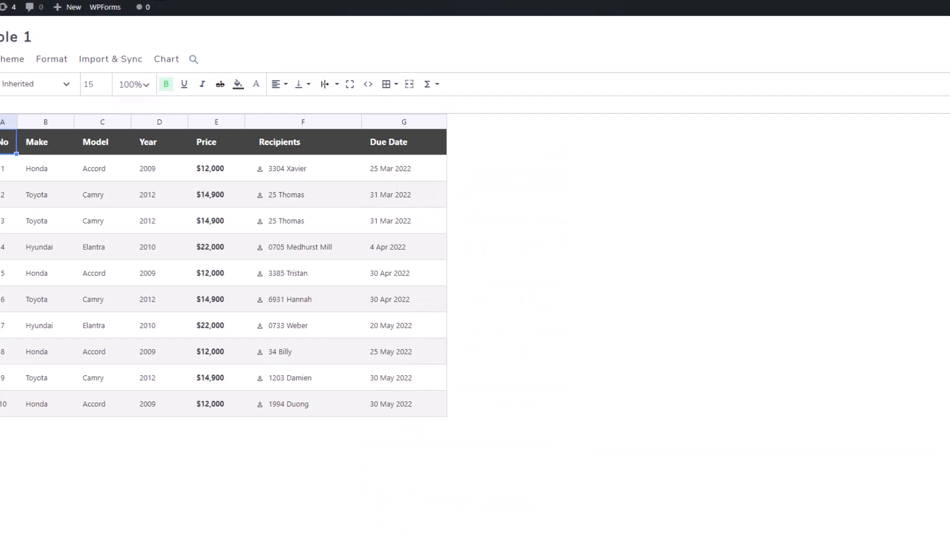
pyautogui.click(50, 58)
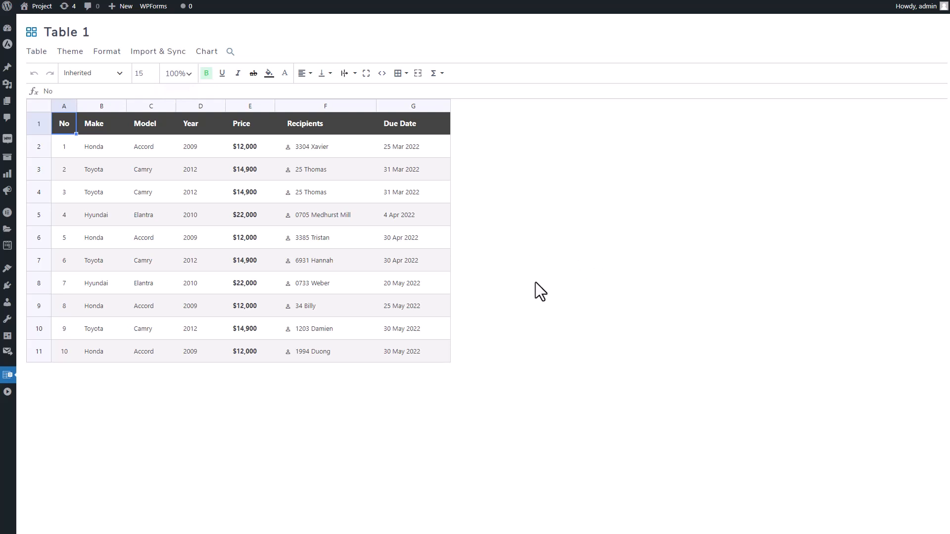
# Step: Import the first sheet of the Employee Sample Data Excel file into Table 1 as data only
pyautogui.click(159, 51)
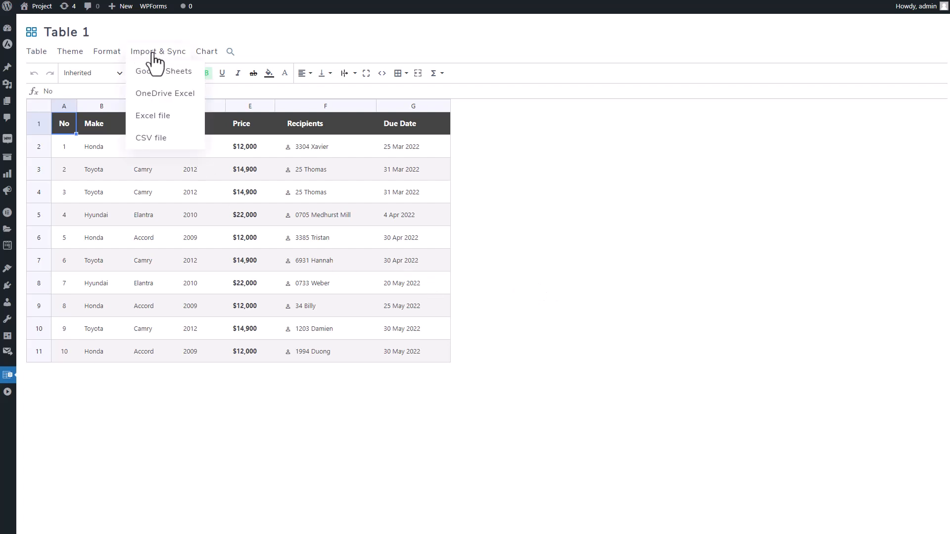
pyautogui.click(159, 117)
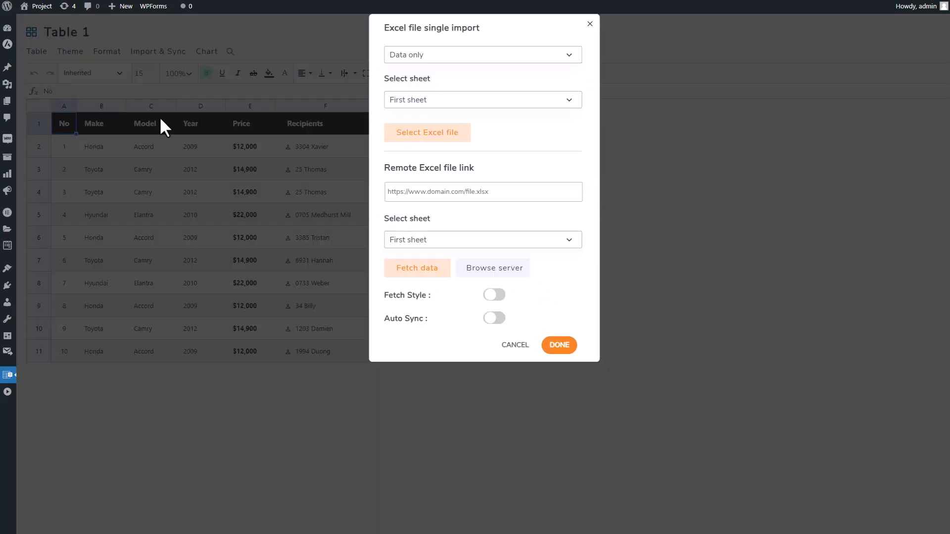
pyautogui.click(422, 141)
pyautogui.click(109, 144)
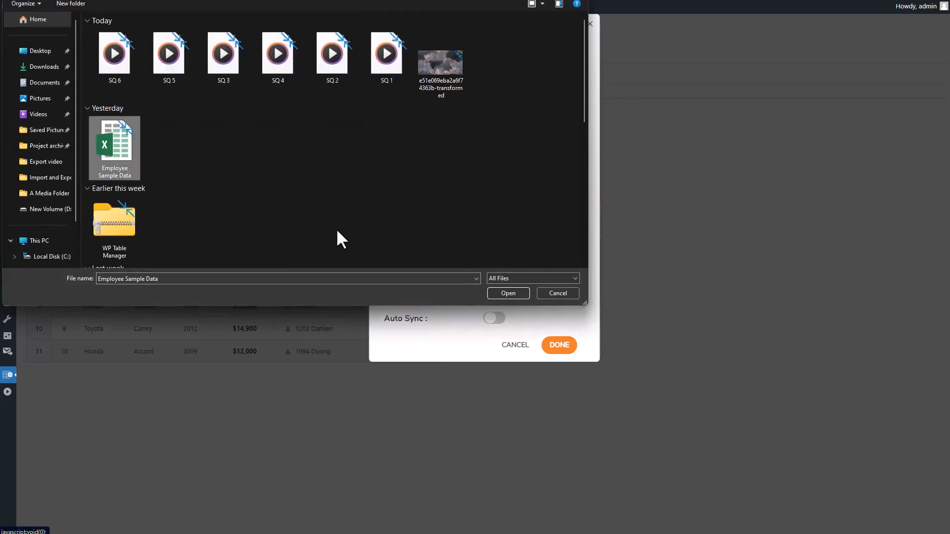
pyautogui.click(524, 292)
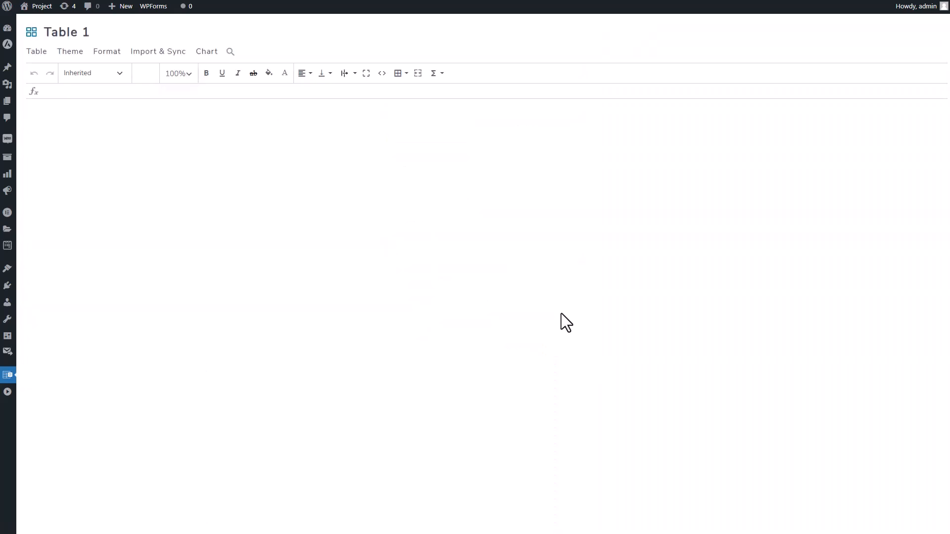
# Step: Review the imported employee rows and inspect the first record's Full Name, City and Bonus % cells
pyautogui.scroll(-3, 561, 313)
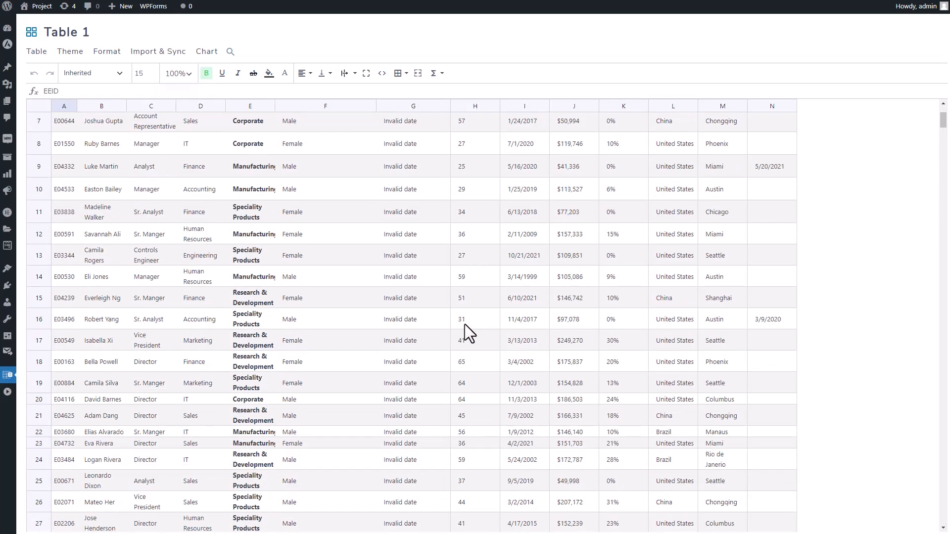
pyautogui.scroll(3, 446, 324)
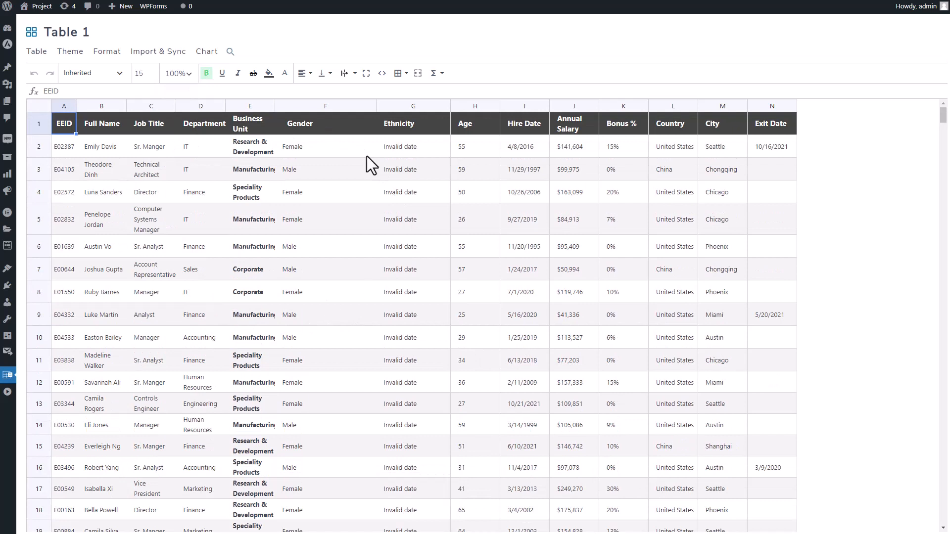
pyautogui.click(95, 148)
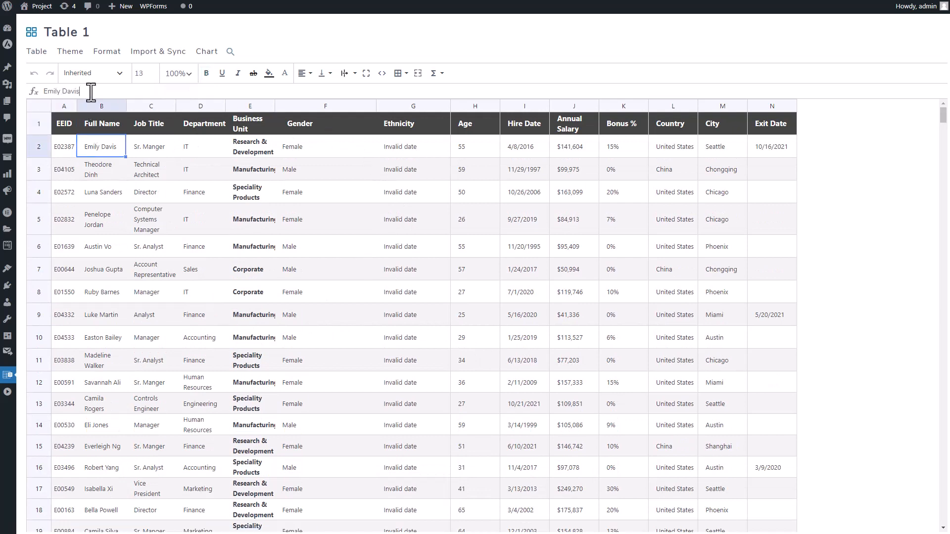
pyautogui.click(728, 151)
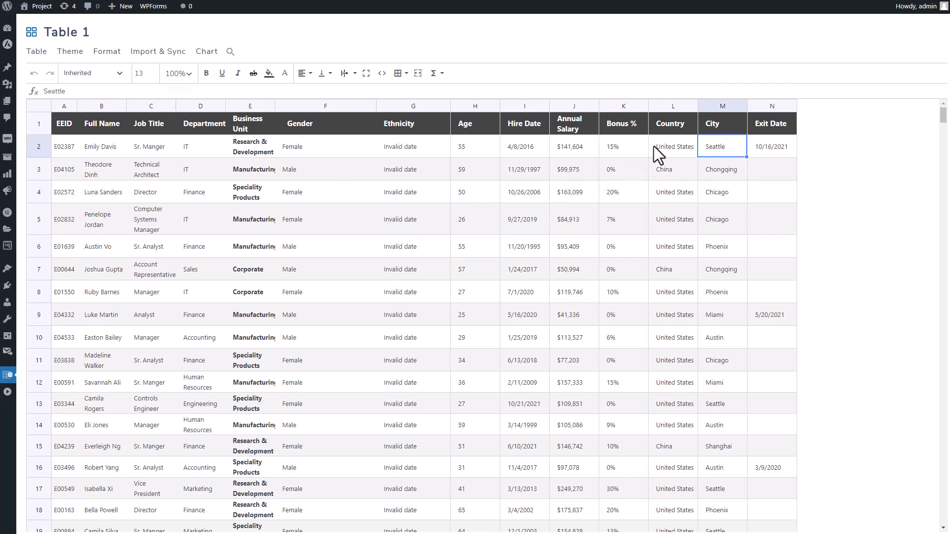
pyautogui.doubleClick(700, 140)
pyautogui.click(616, 153)
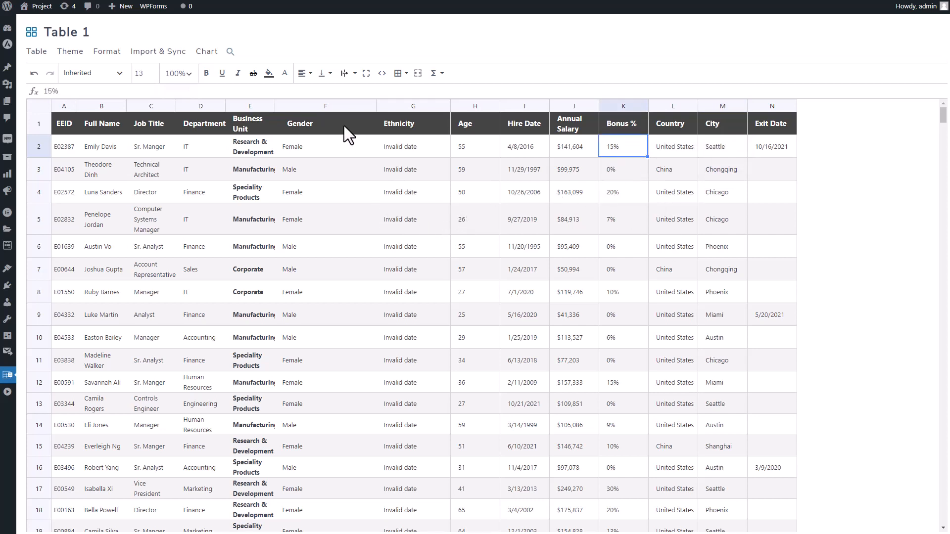
pyautogui.click(158, 51)
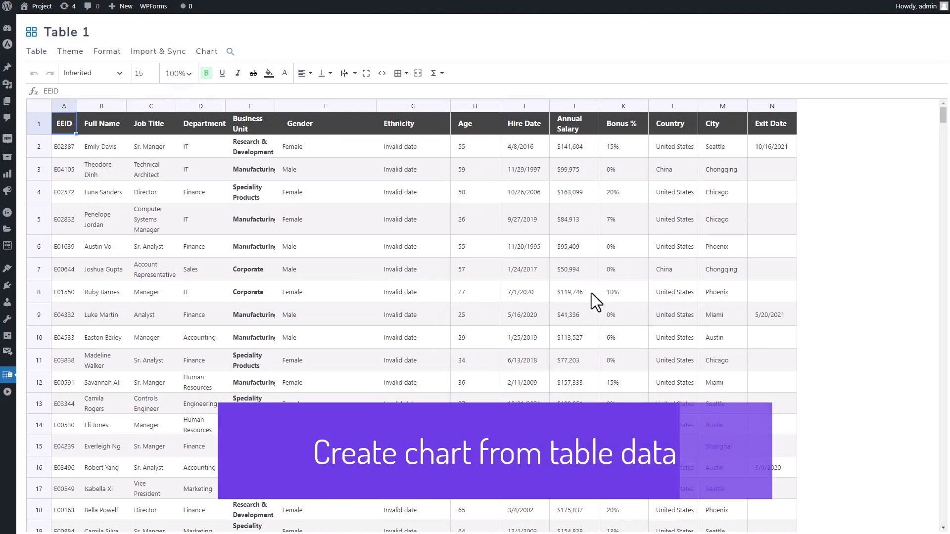
# Step: Create a chart from the data in cells A2 to N9 of Table 1
pyautogui.click(65, 144)
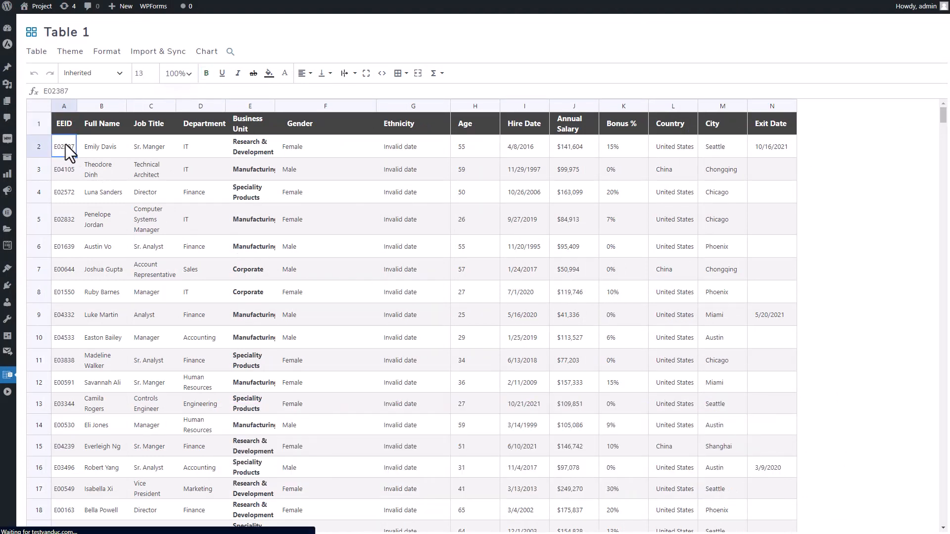
pyautogui.keyDown('shift'); pyautogui.click(786, 320); pyautogui.keyUp('shift')
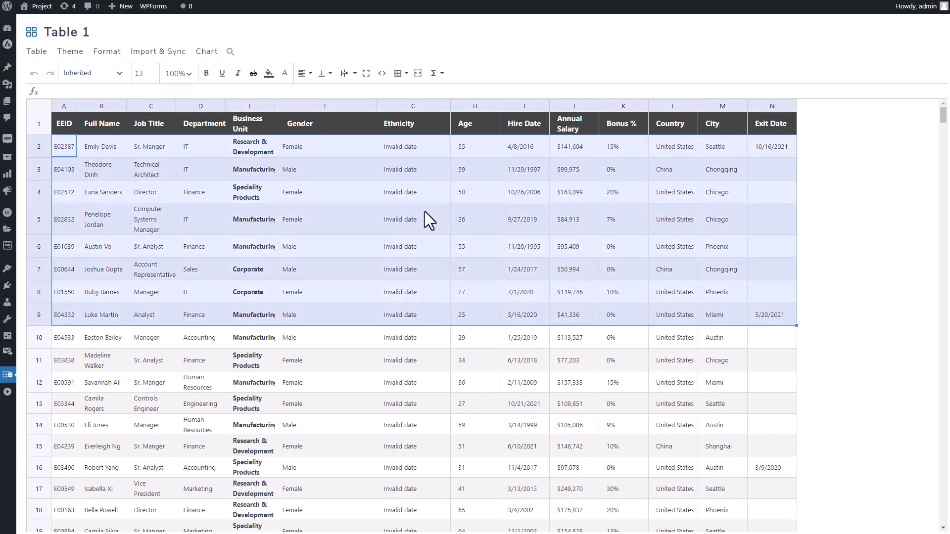
pyautogui.click(206, 52)
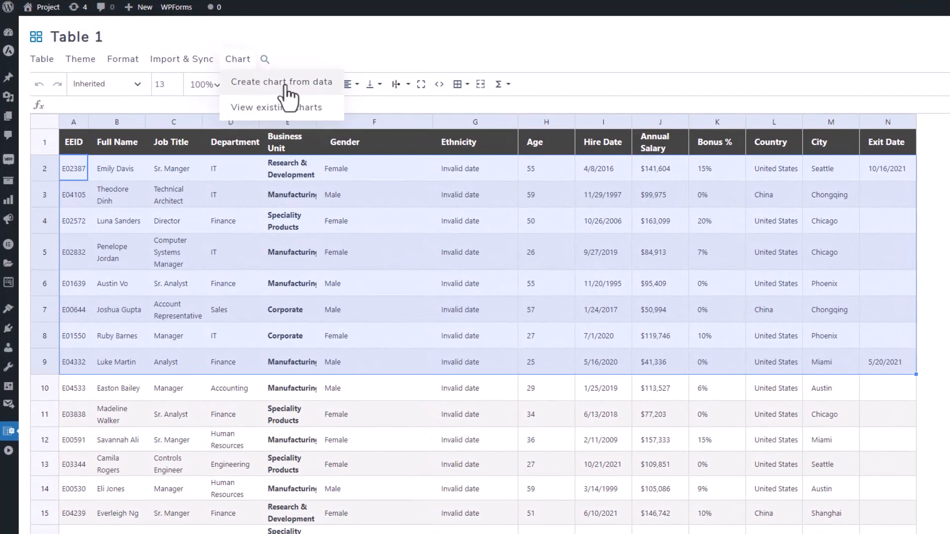
pyautogui.click(262, 83)
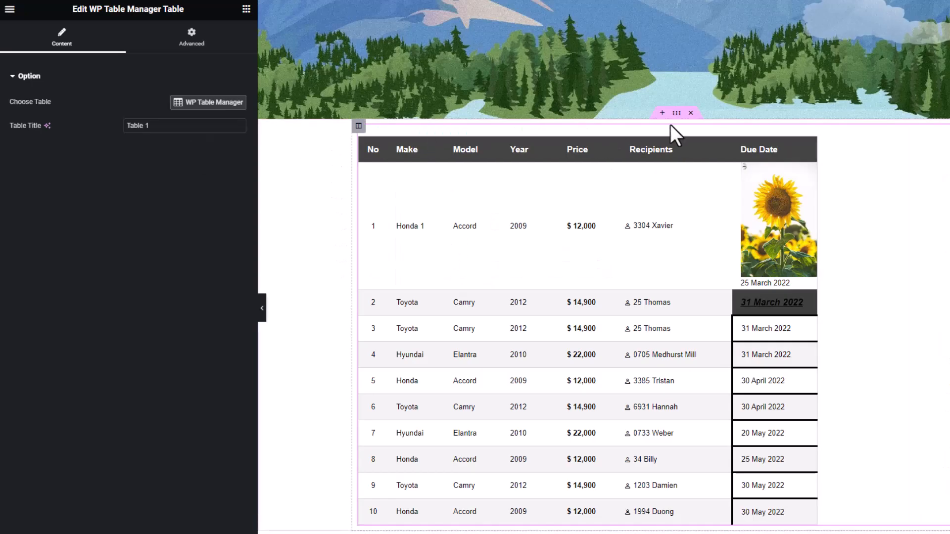
# Step: In the Elementor editor, add a new section above the table and place a WP Table Manager Chart widget in it
pyautogui.click(662, 113)
pyautogui.click(246, 9)
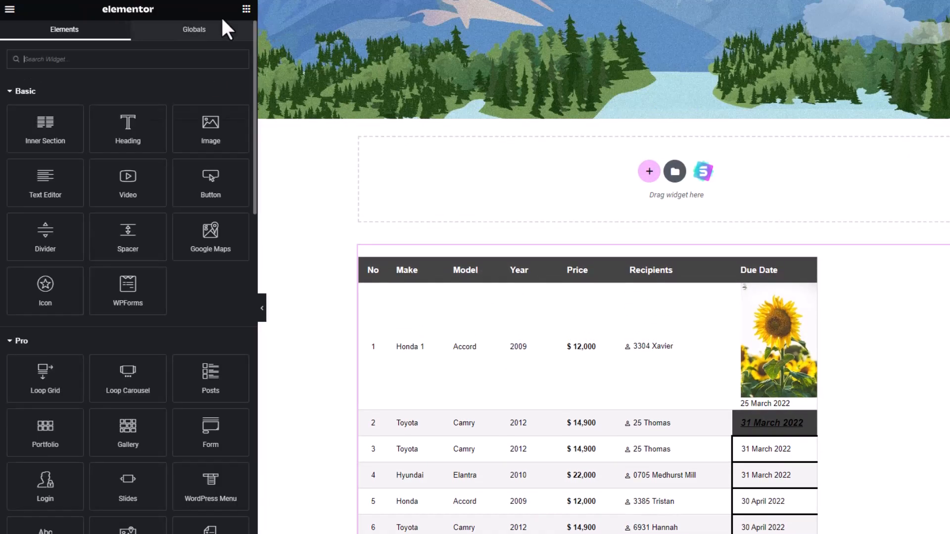
pyautogui.write('table')
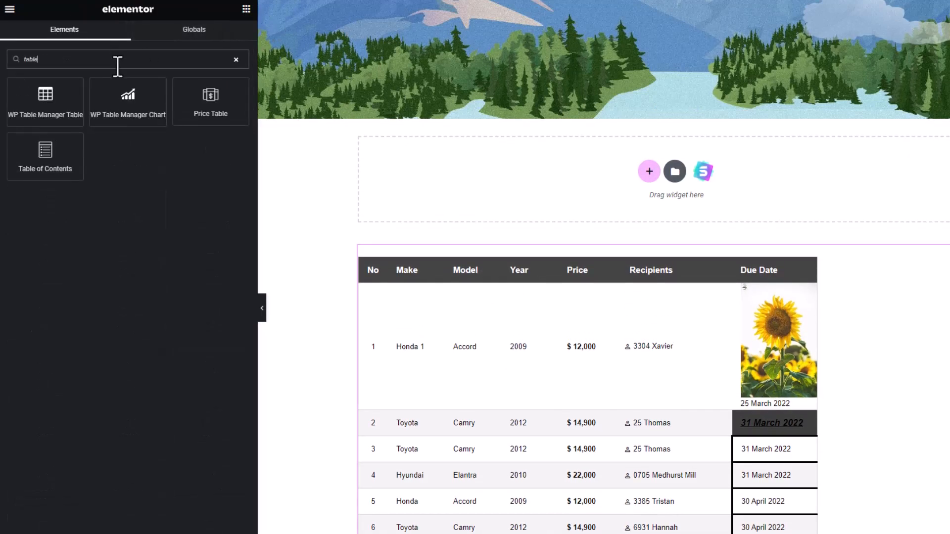
pyautogui.moveTo(134, 101); pyautogui.dragTo(625, 201)
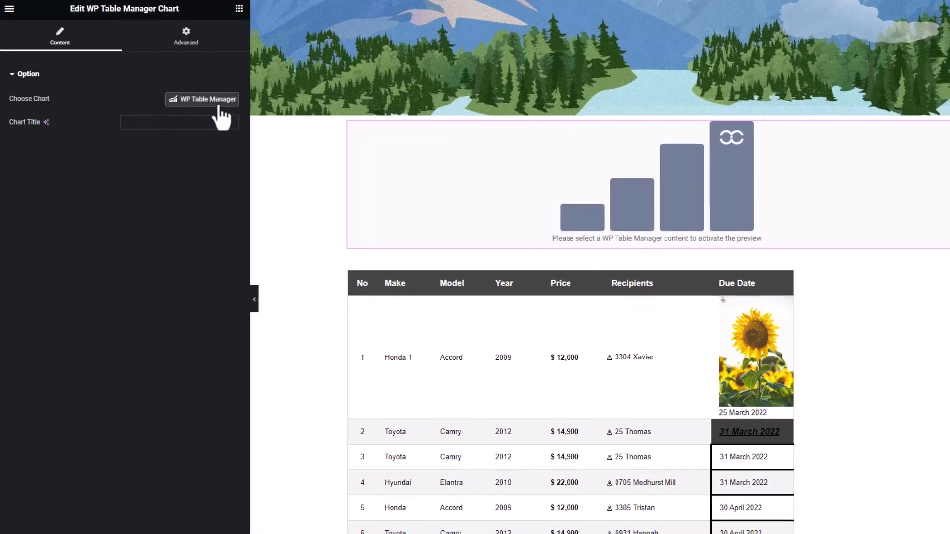
# Step: Insert Table 1's chart named New chart into the chart widget
pyautogui.click(218, 98)
pyautogui.click(263, 193)
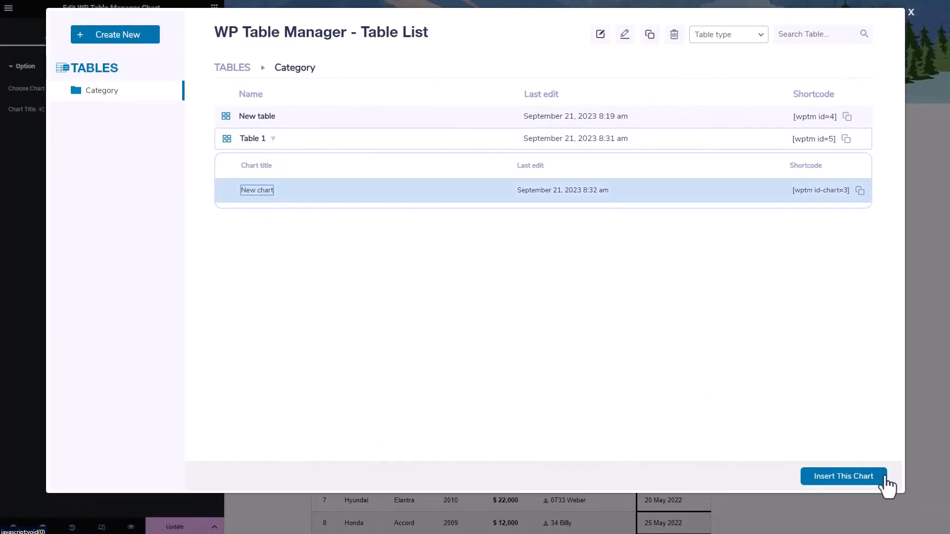
pyautogui.click(865, 479)
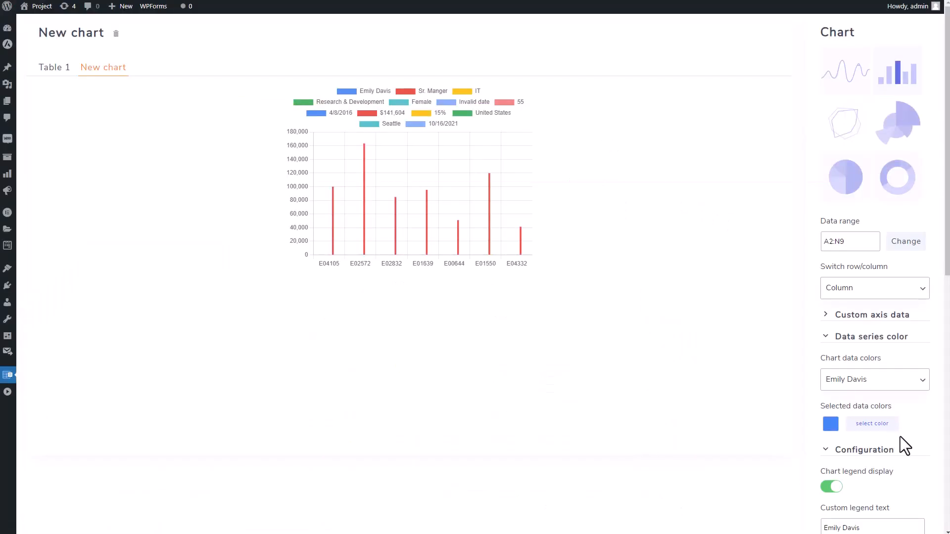
pyautogui.scroll(-10, 900, 436)
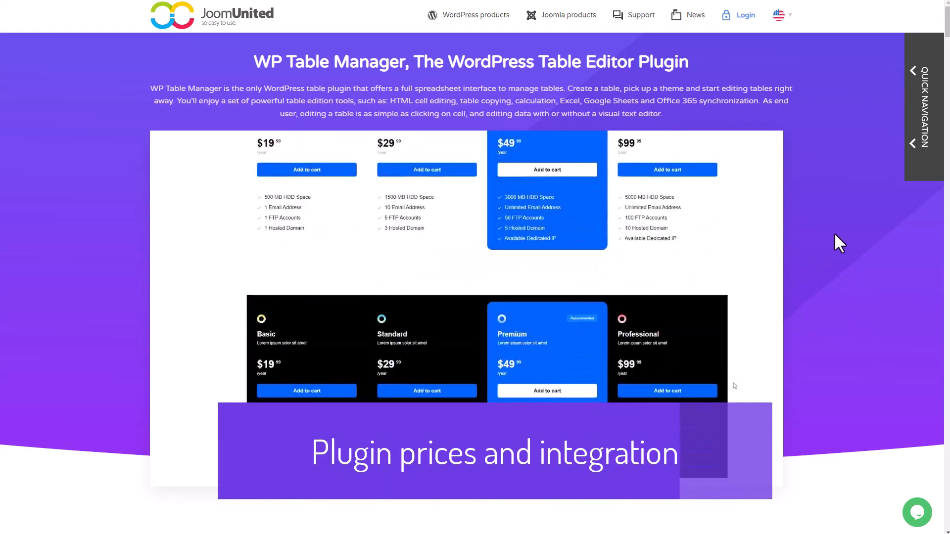
# Step: Examine the third-party integrations, language translations, testimonials and prices on JoomUnited's WP Table Manager product page
pyautogui.moveTo(947, 29); pyautogui.dragTo(945, 396)
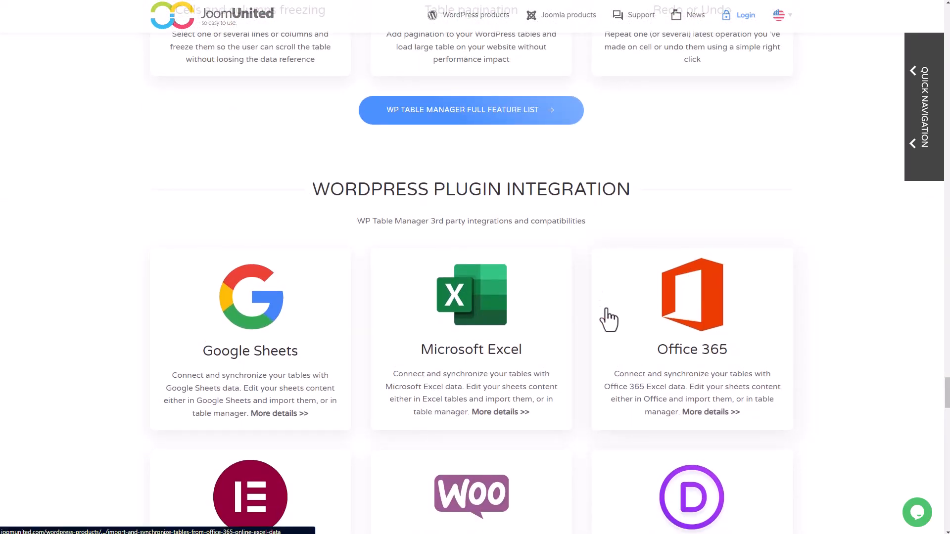
pyautogui.scroll(5, 608, 319)
pyautogui.scroll(-9, 632, 335)
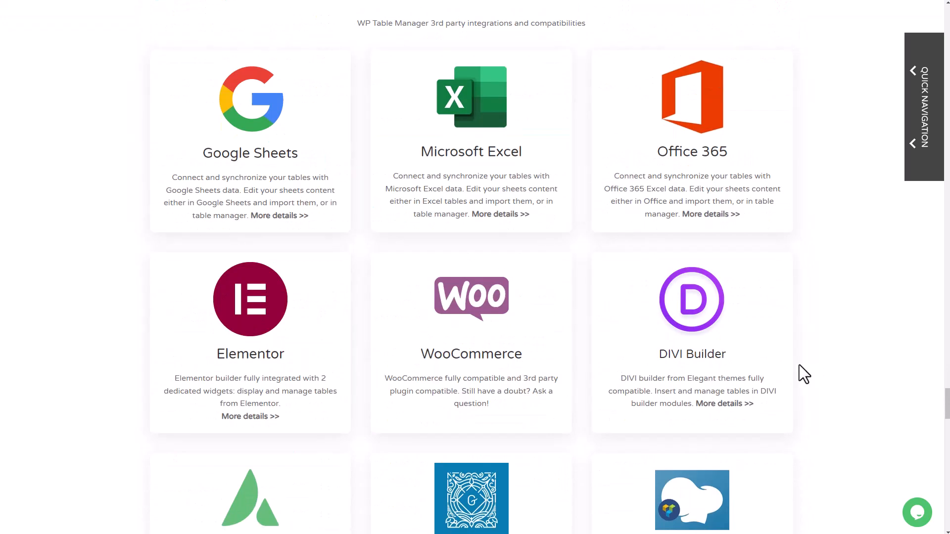
pyautogui.scroll(-2, 721, 371)
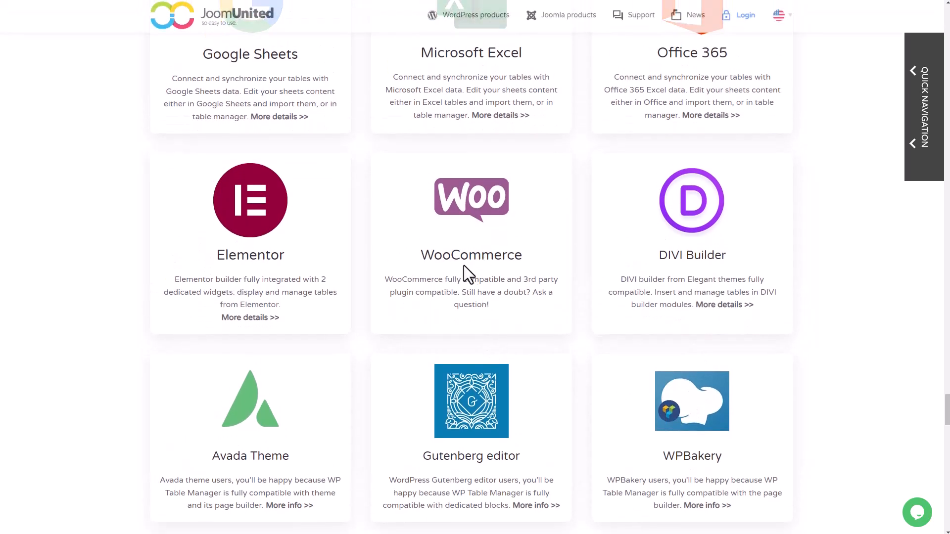
pyautogui.scroll(2, 469, 274)
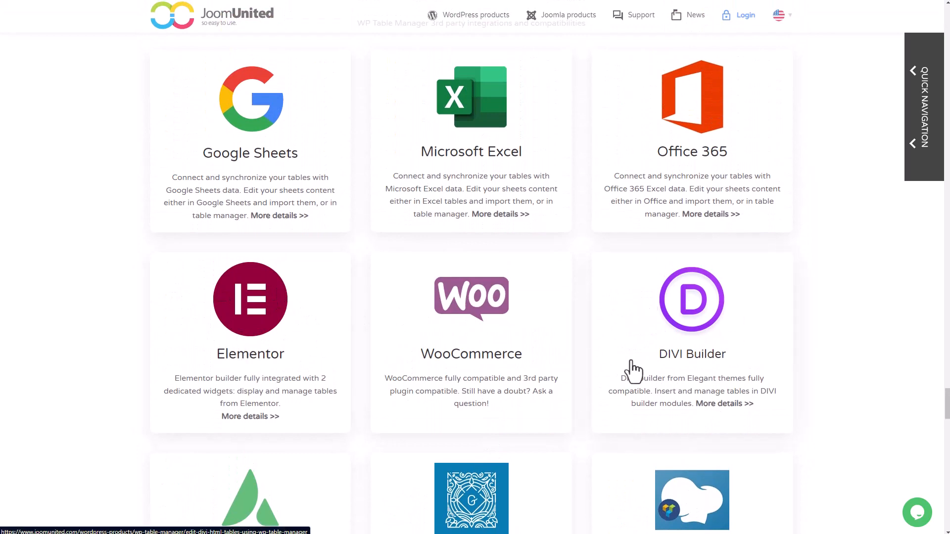
pyautogui.scroll(-10, 633, 371)
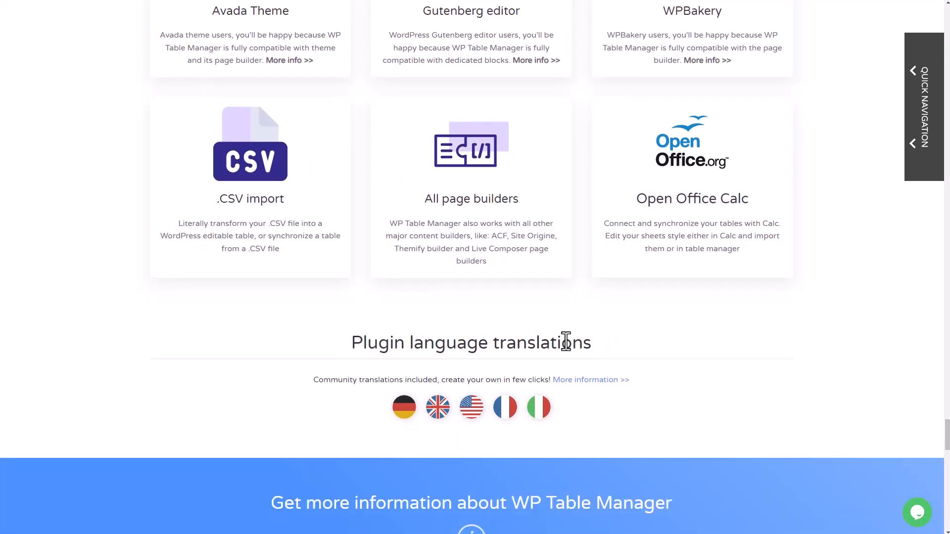
pyautogui.scroll(-12, 565, 342)
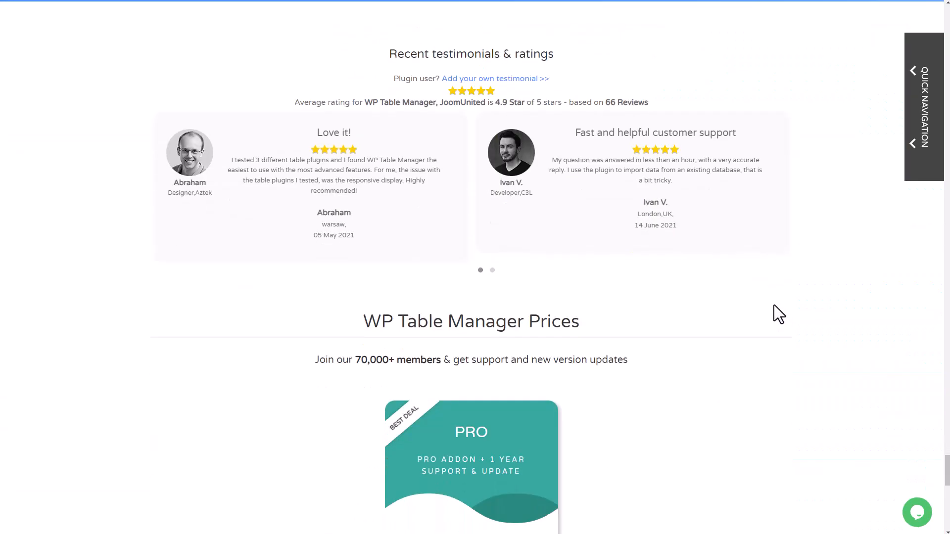
pyautogui.scroll(-4, 774, 305)
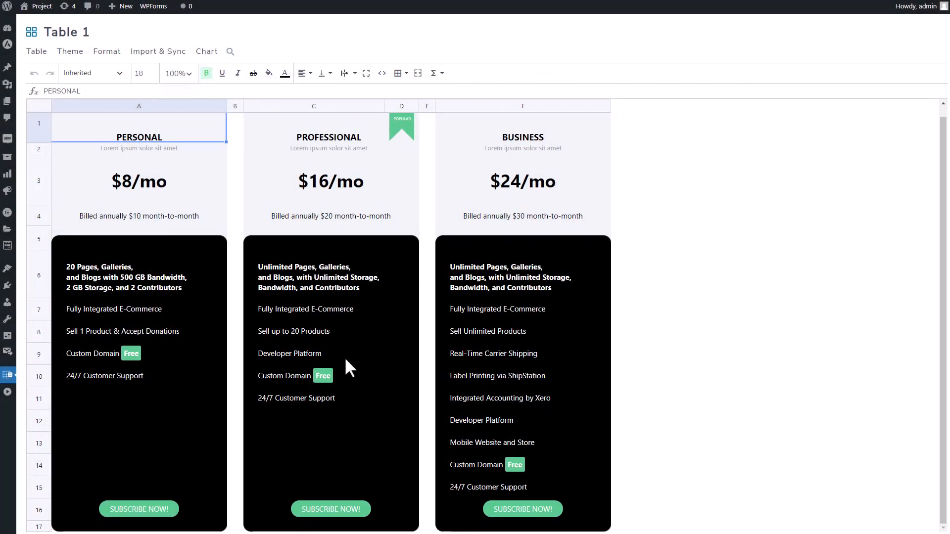
# Step: Inspect the SUBSCRIBE NOW! button link in the PERSONAL column's cell editor, leaving the content unedited
pyautogui.doubleClick(143, 512)
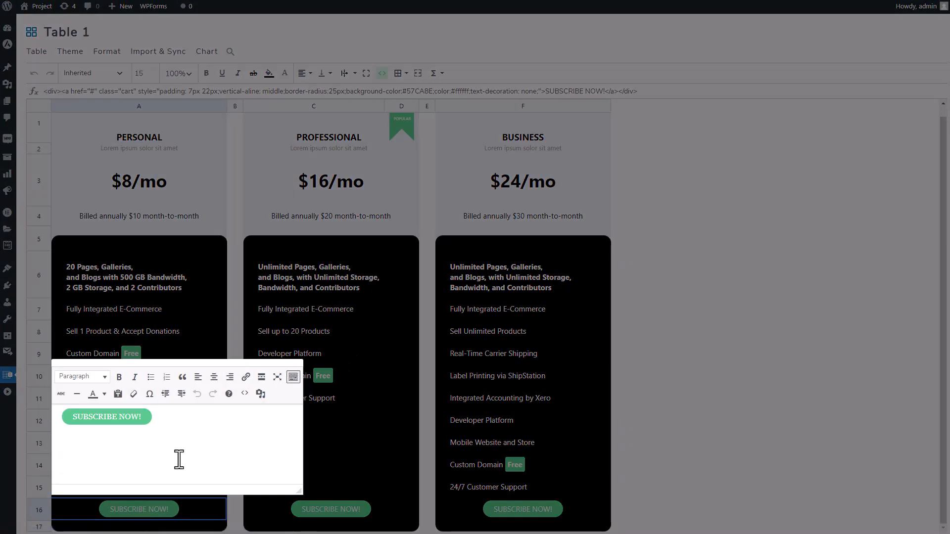
pyautogui.click(145, 421)
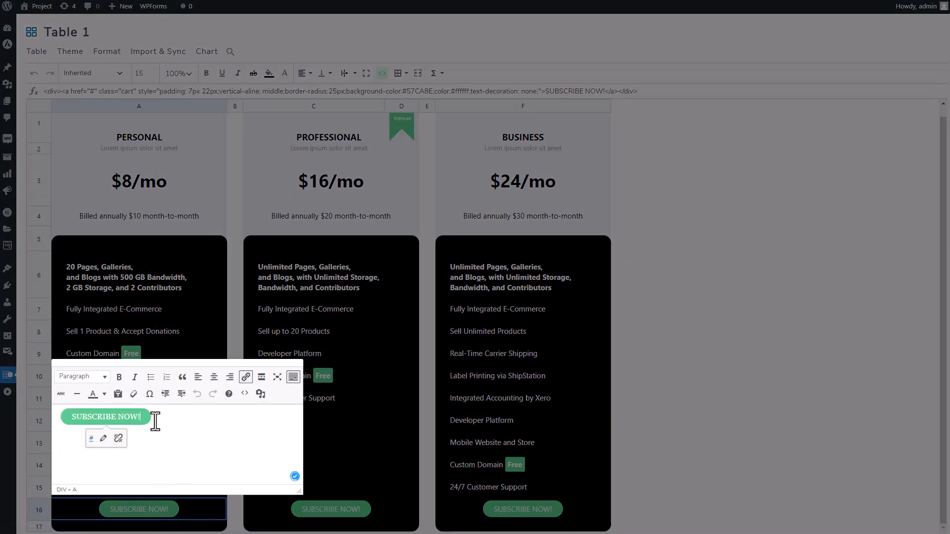
pyautogui.click(427, 419)
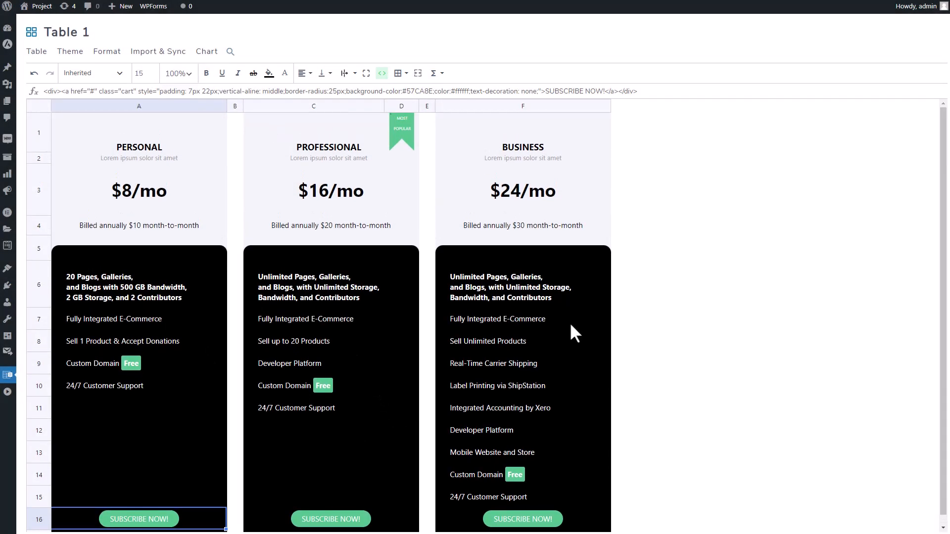